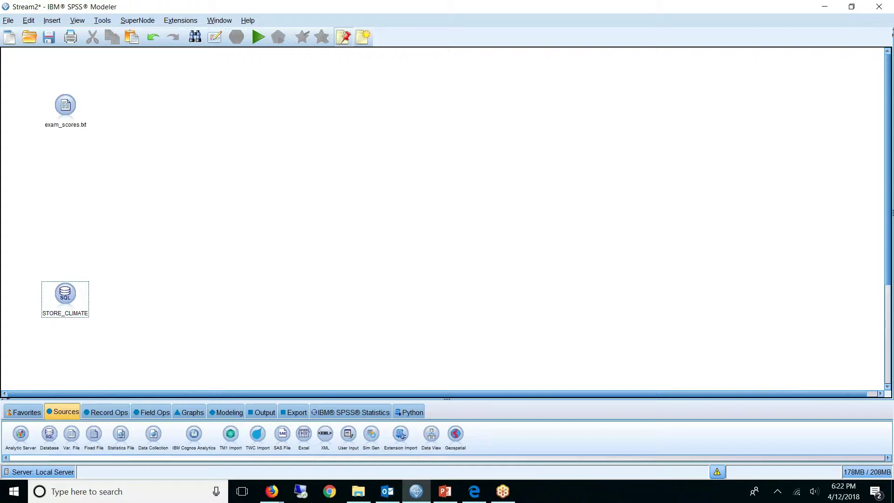
Attach an EXAM_SCORE histogram to exam_scores.txt, run it, and close the chart.
click(75, 122)
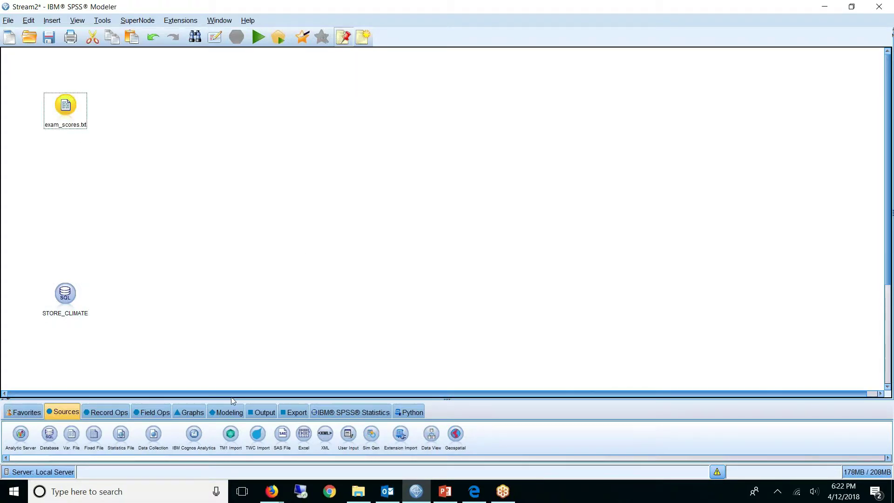
click(189, 412)
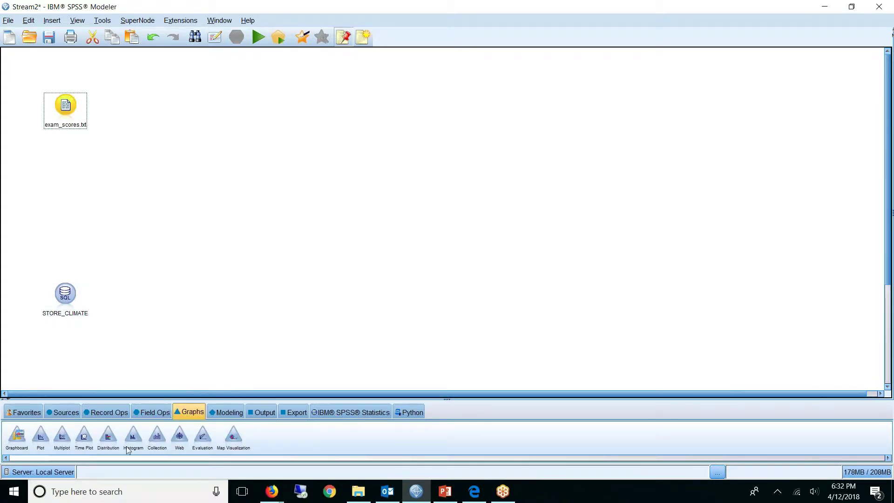
double_click(131, 444)
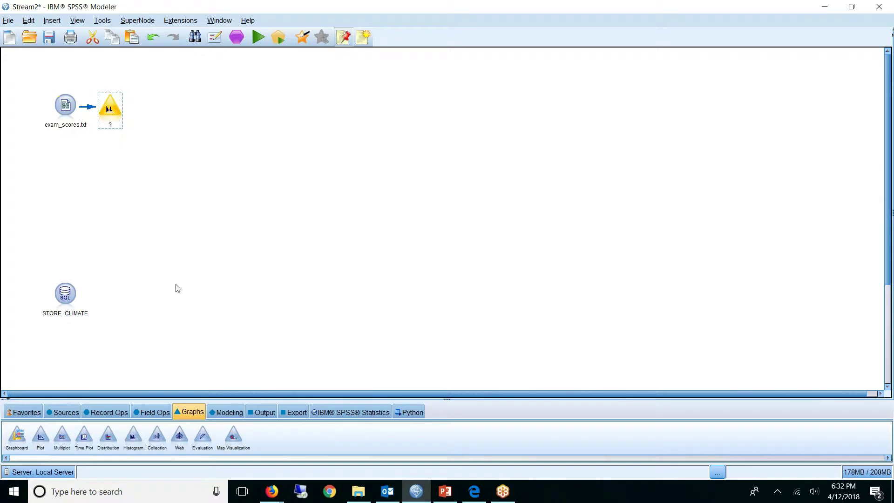
double_click(115, 116)
click(175, 161)
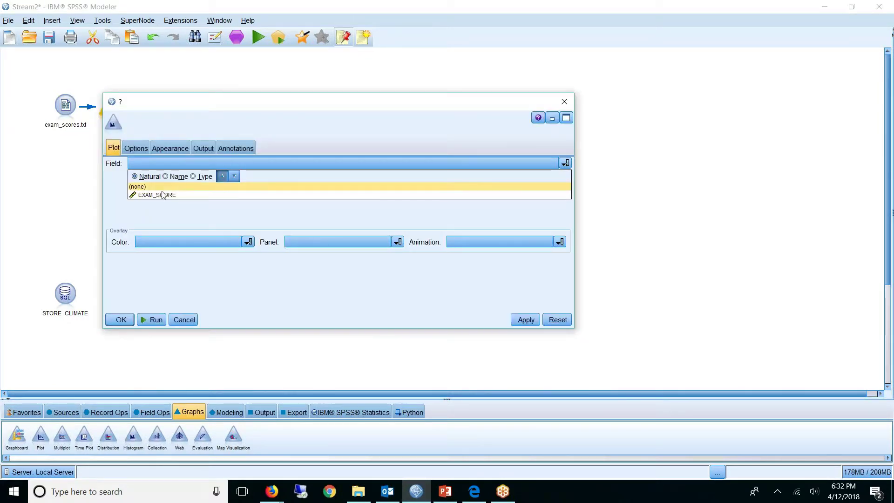
click(153, 194)
click(149, 320)
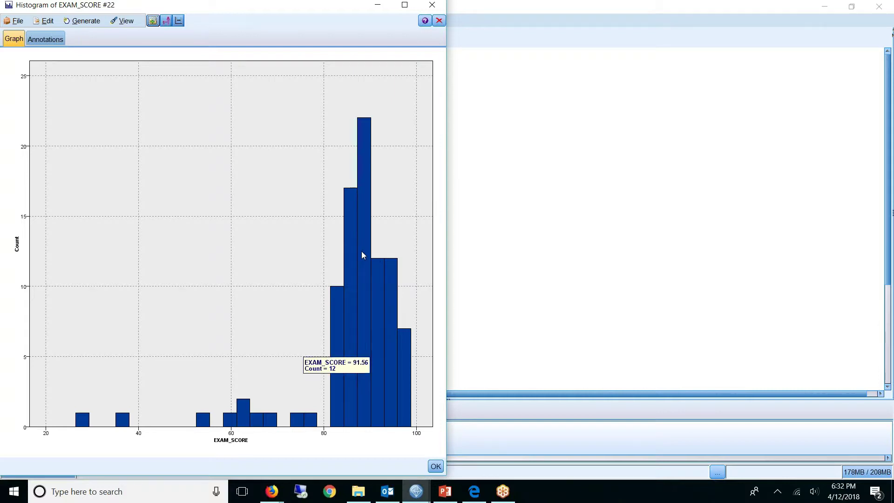
click(439, 20)
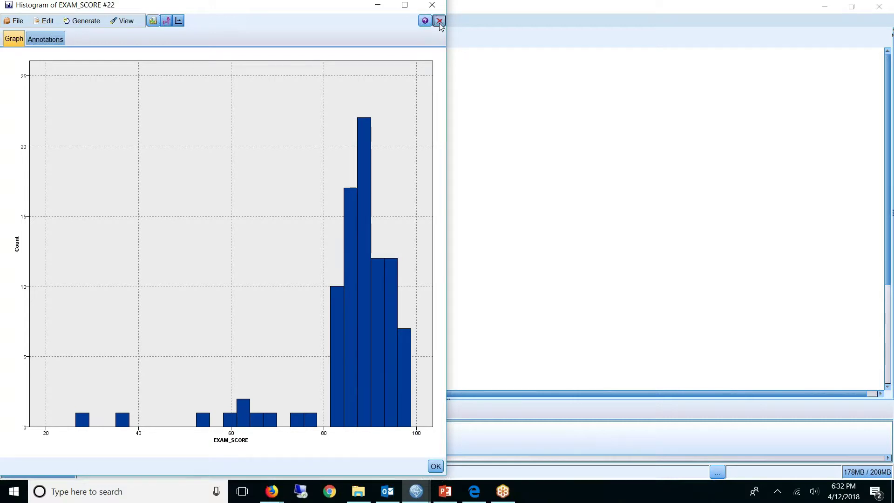
Discard the histogram output, move the histogram below the source, and add a Type node after exam_scores.txt.
click(445, 262)
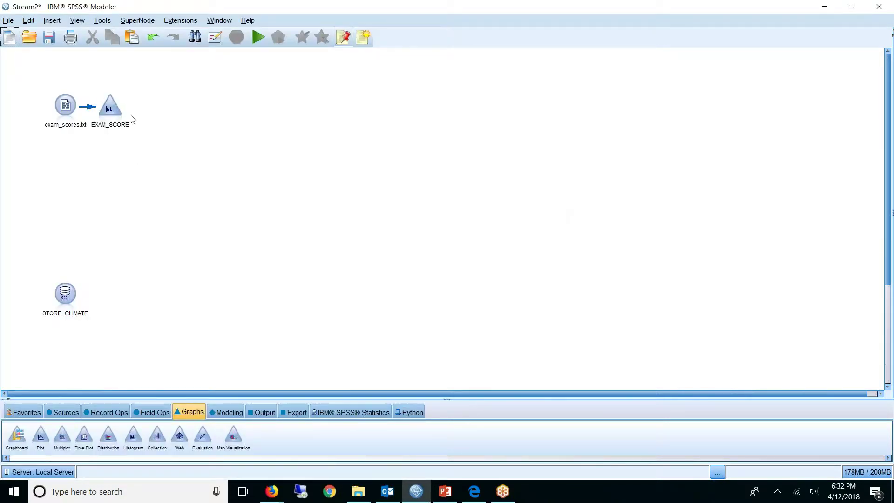
drag(130, 116, 74, 142)
click(66, 118)
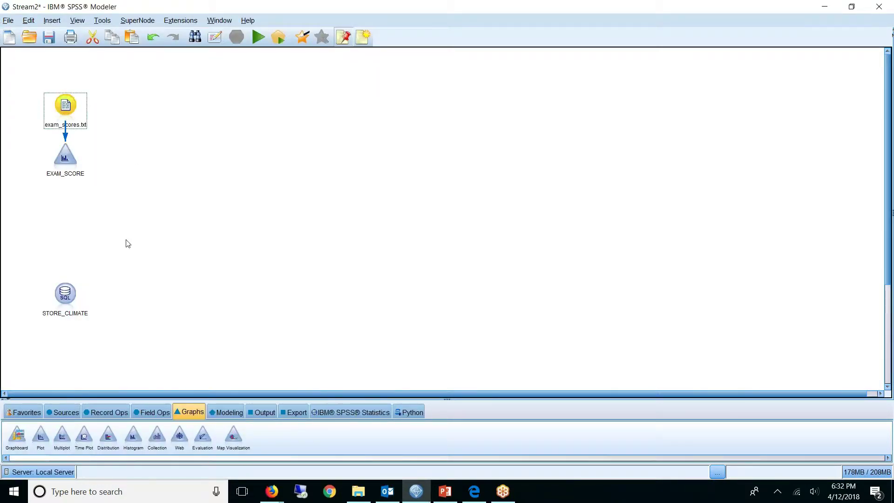
click(148, 414)
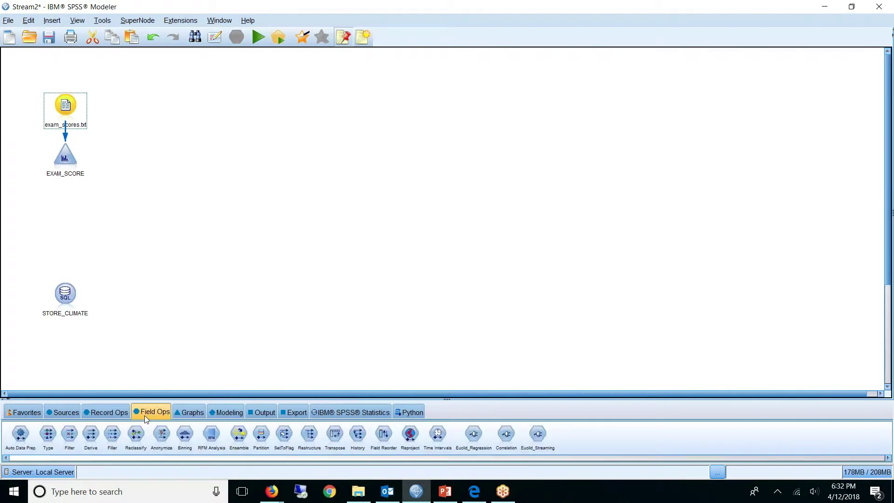
double_click(48, 435)
double_click(109, 108)
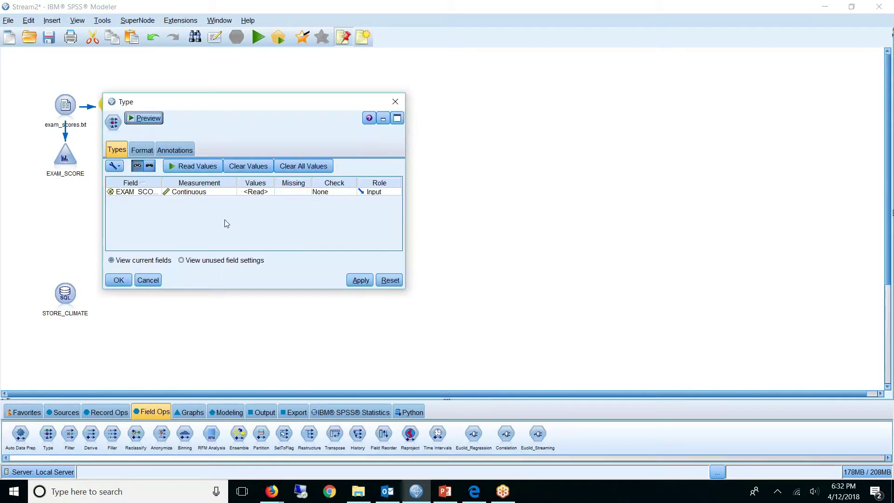
click(119, 281)
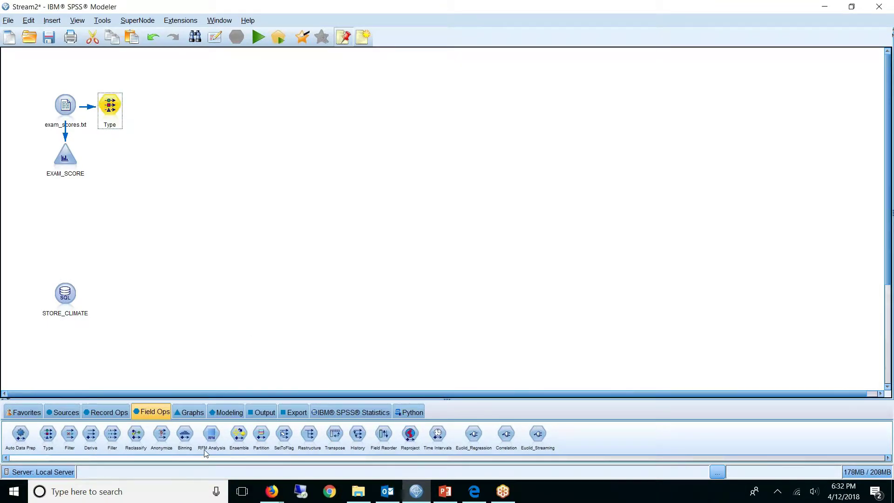
Add a TwoStep node after Type and keep EXAM_SCORE's role as Input.
click(227, 412)
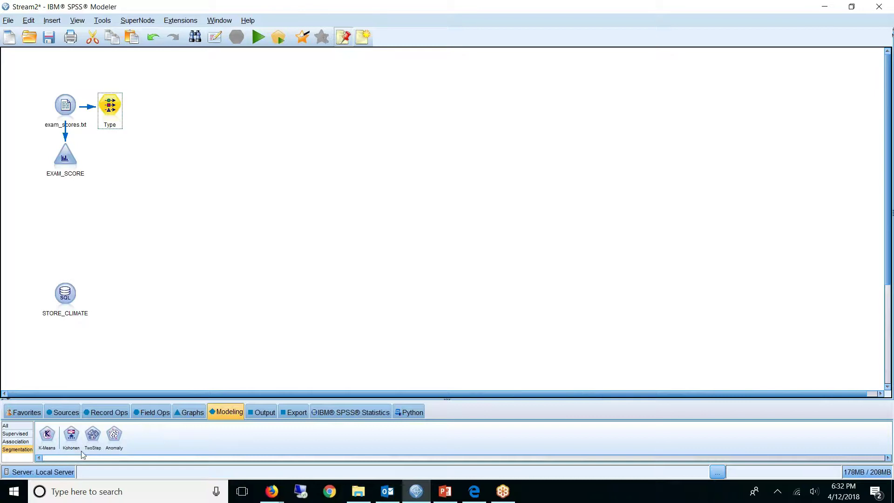
double_click(93, 432)
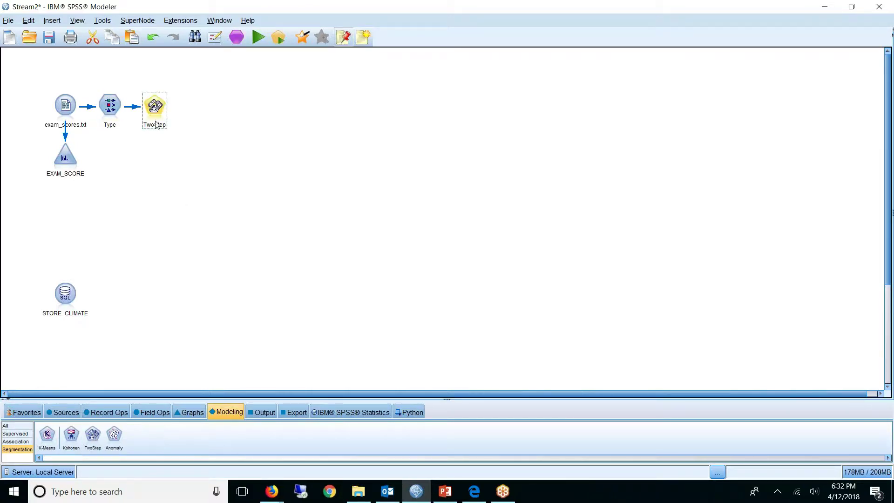
double_click(116, 110)
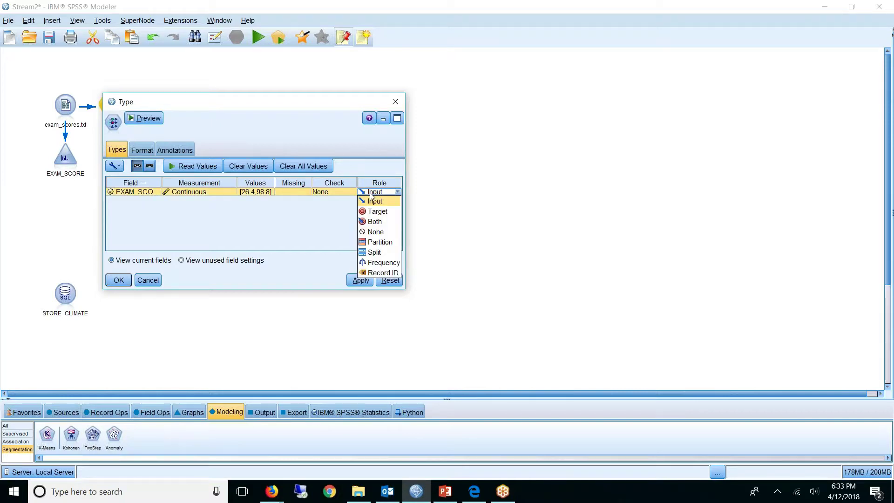
click(376, 212)
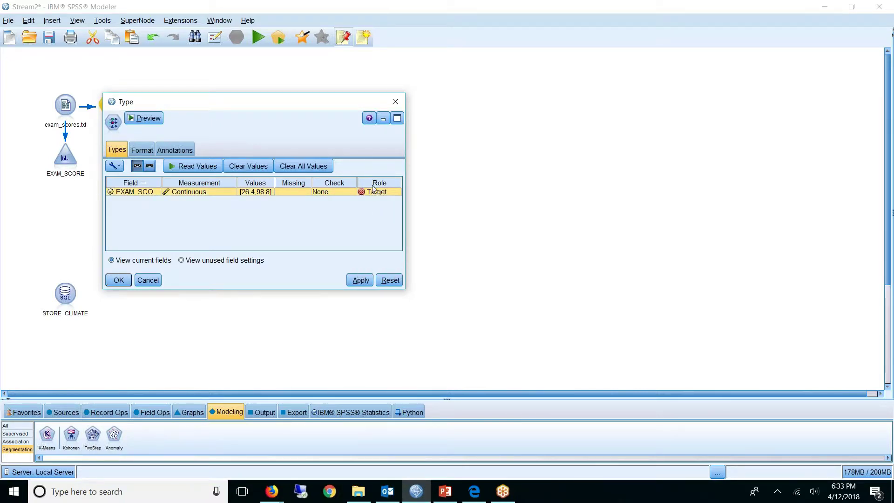
click(375, 192)
click(374, 218)
click(371, 194)
click(372, 204)
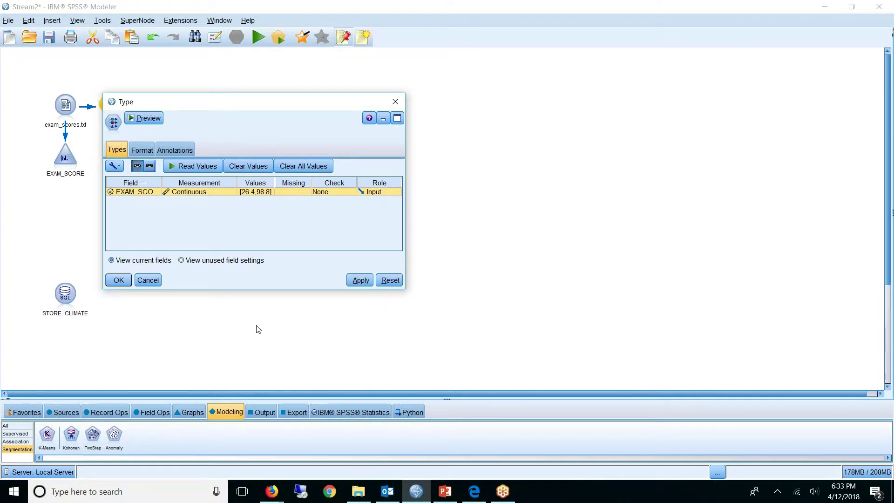
click(124, 281)
Build the TwoStep model with automatic cluster detection and inspect the generated clusters.
double_click(155, 107)
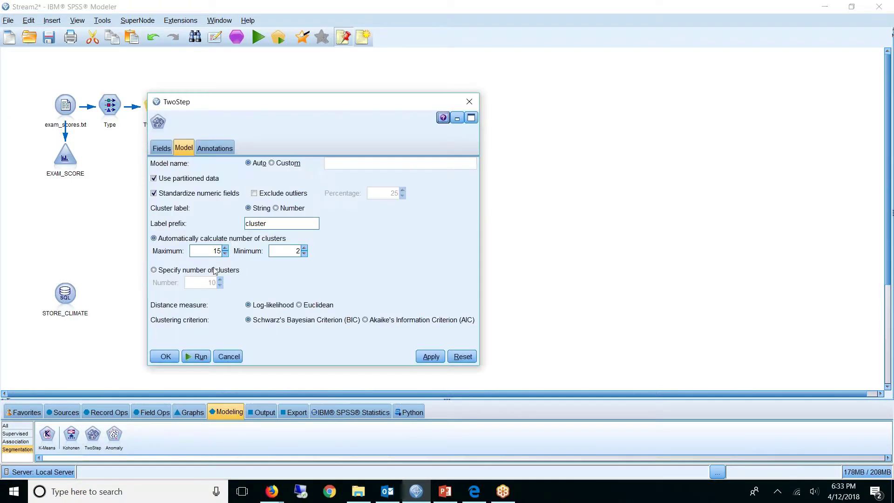
click(161, 148)
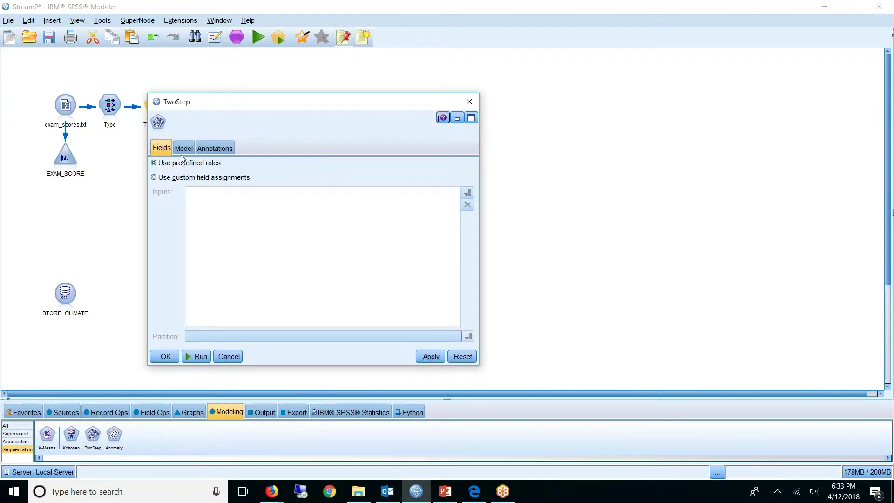
click(183, 148)
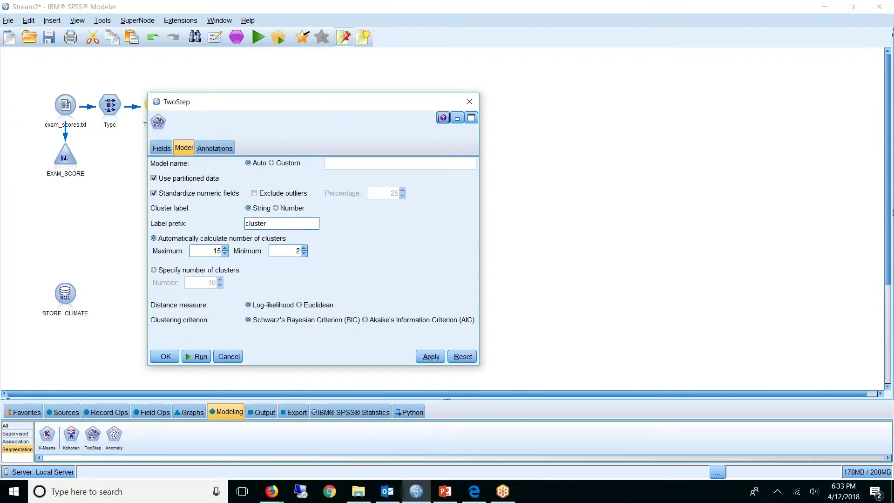
click(201, 356)
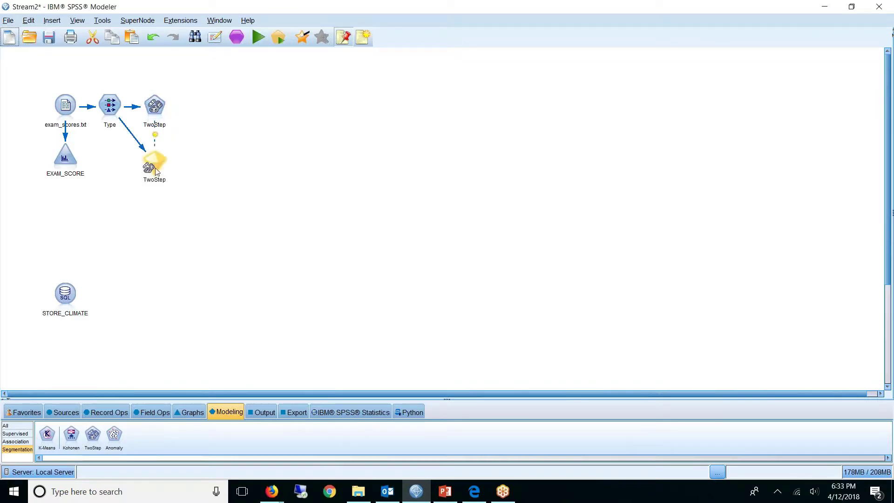
double_click(154, 107)
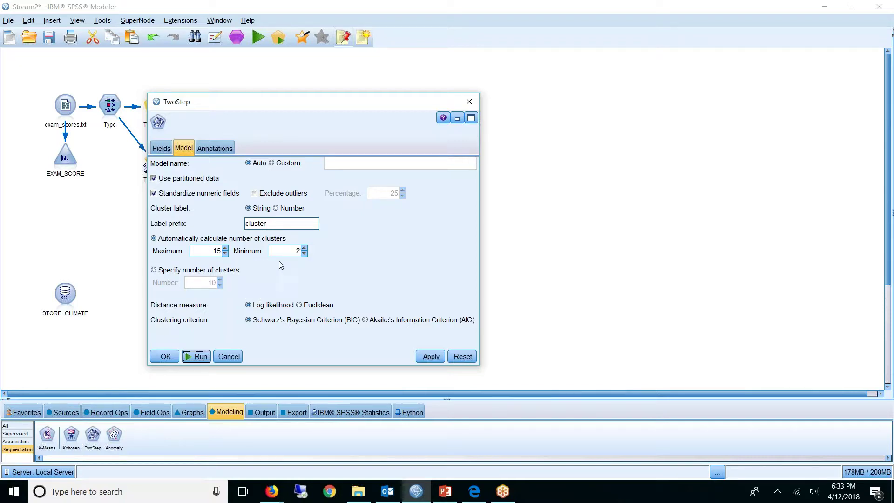
click(195, 357)
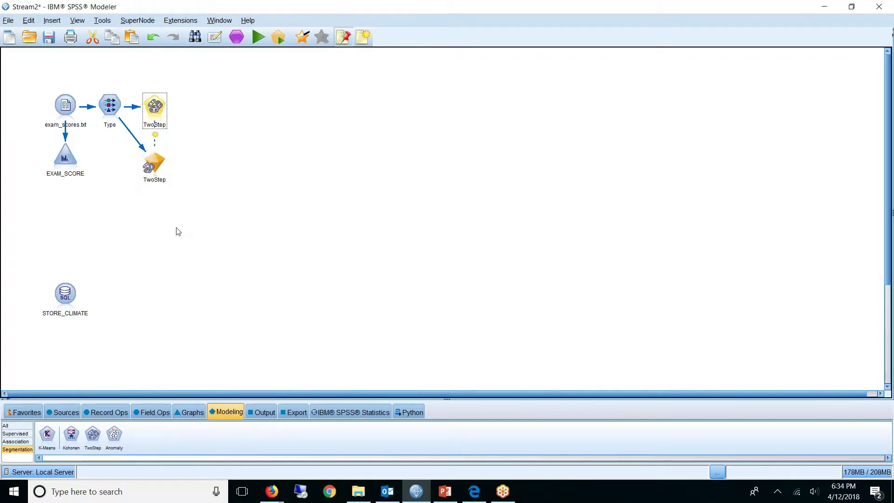
double_click(153, 166)
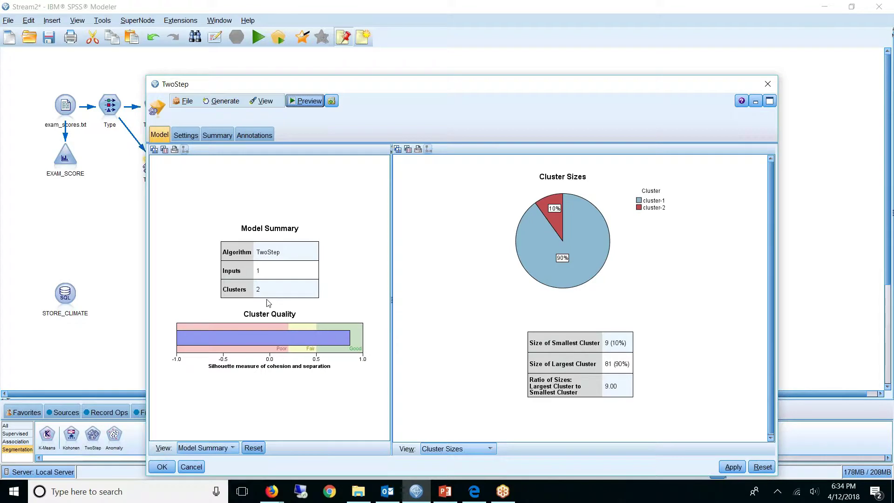
click(193, 465)
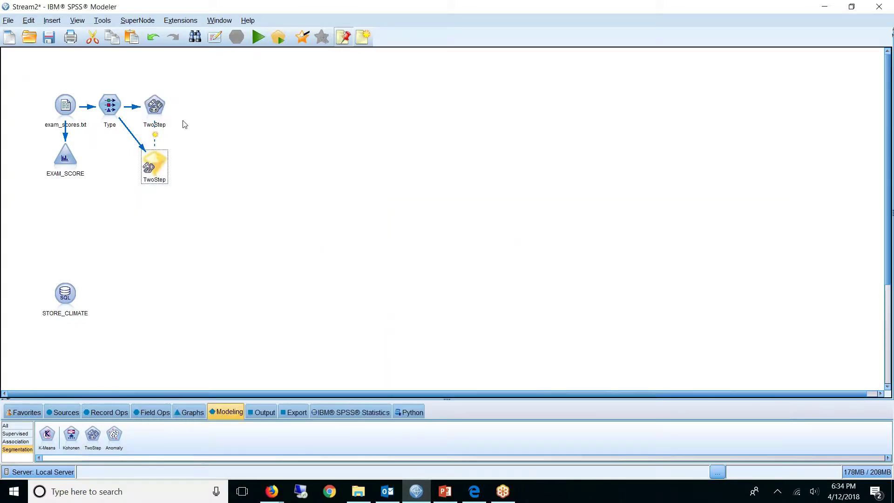
Rebuild the TwoStep model with a specified 5 clusters and check the cluster sizes.
click(157, 108)
double_click(157, 108)
click(211, 274)
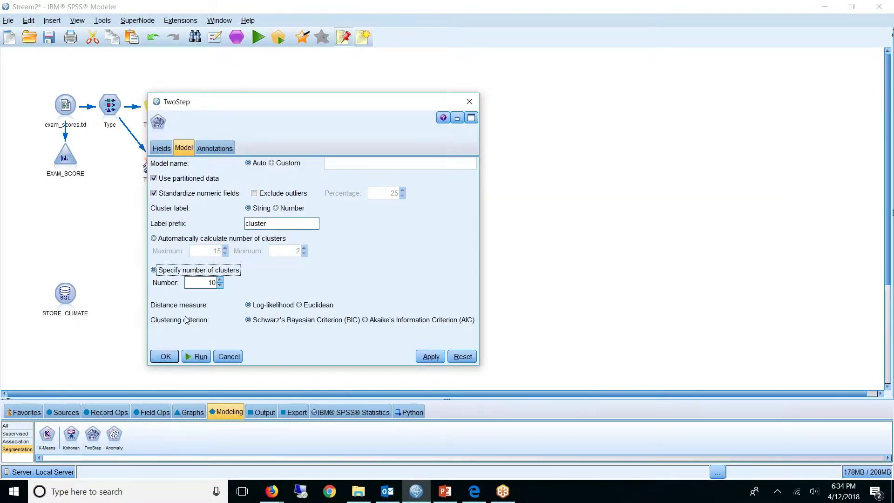
double_click(213, 283)
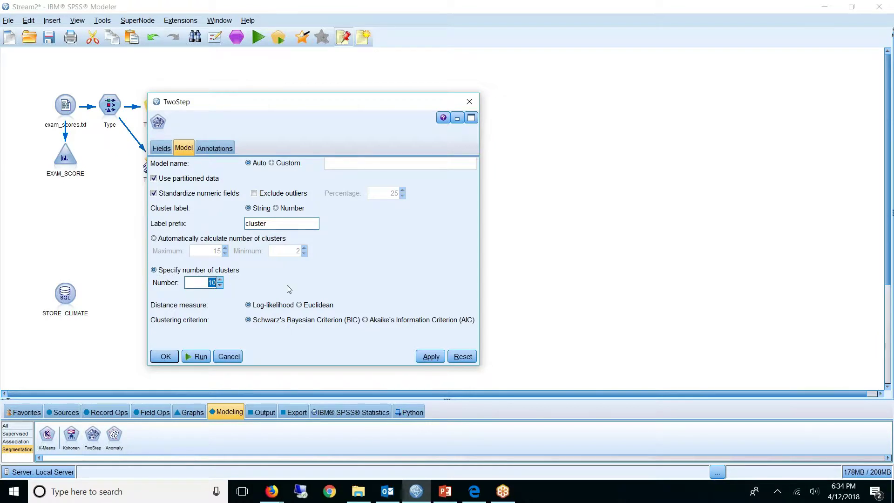
text(5)
click(195, 357)
double_click(155, 164)
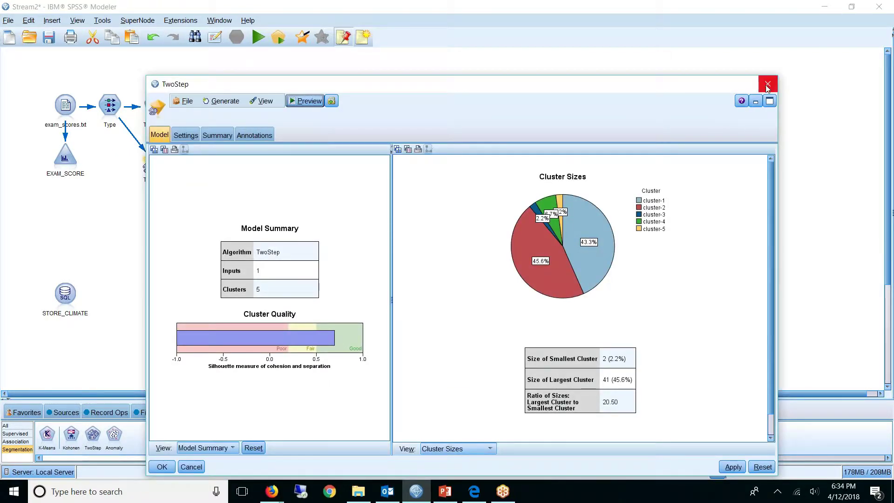
click(768, 84)
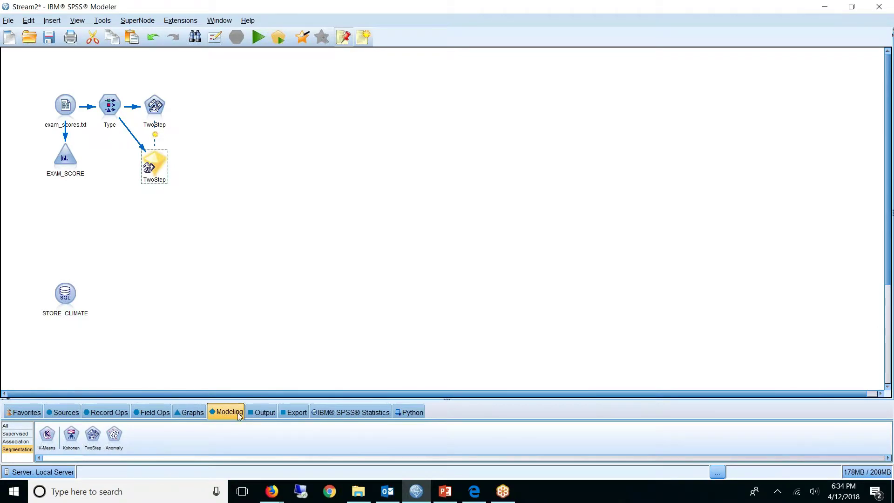
Add a histogram after the TwoStep nugget plotting EXAM_SCORE, coloured by $T-TwoStep.
click(264, 413)
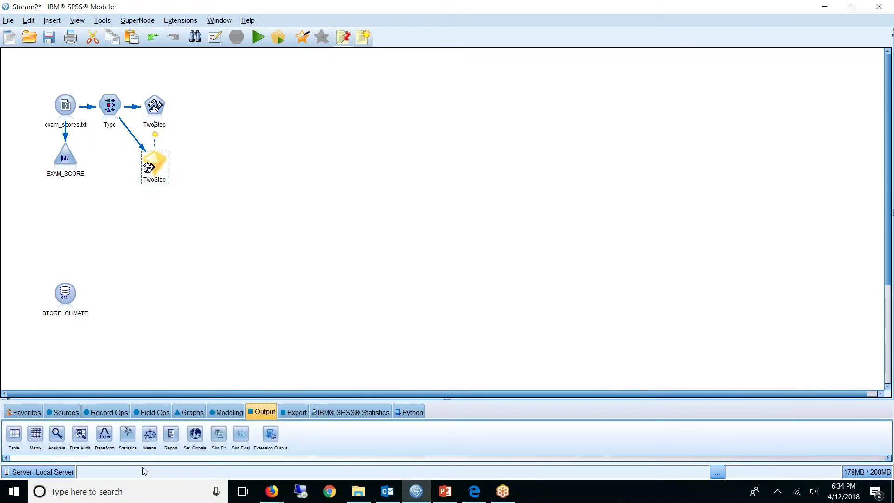
click(189, 412)
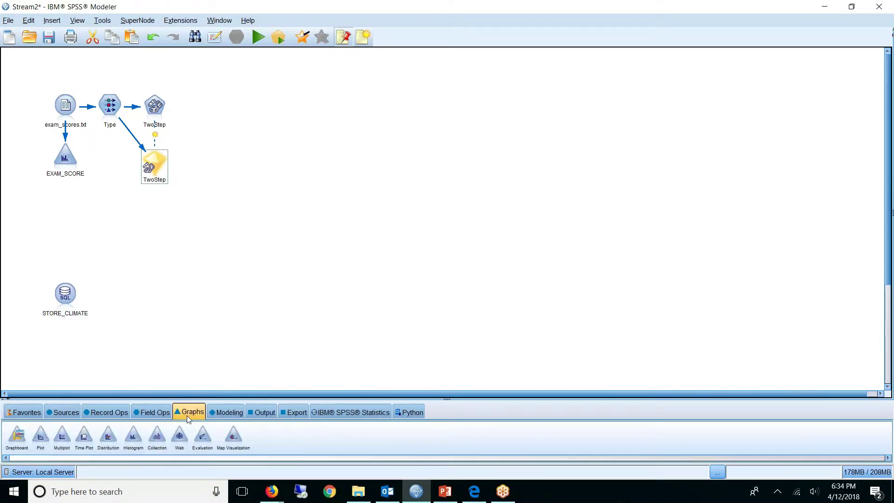
click(135, 440)
double_click(136, 441)
double_click(206, 166)
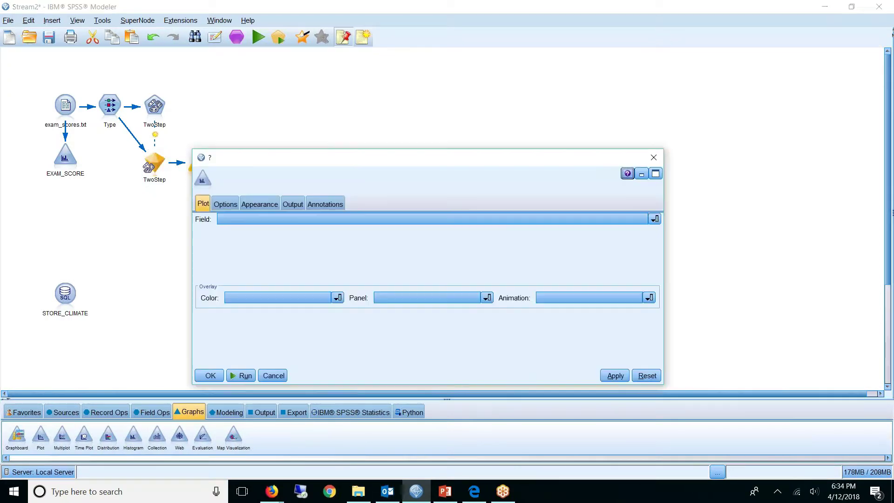
click(273, 219)
click(250, 254)
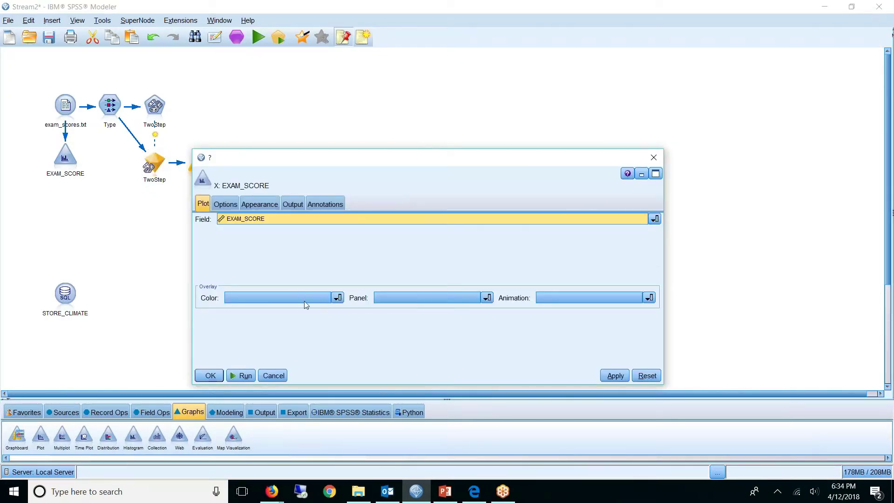
click(303, 302)
click(251, 330)
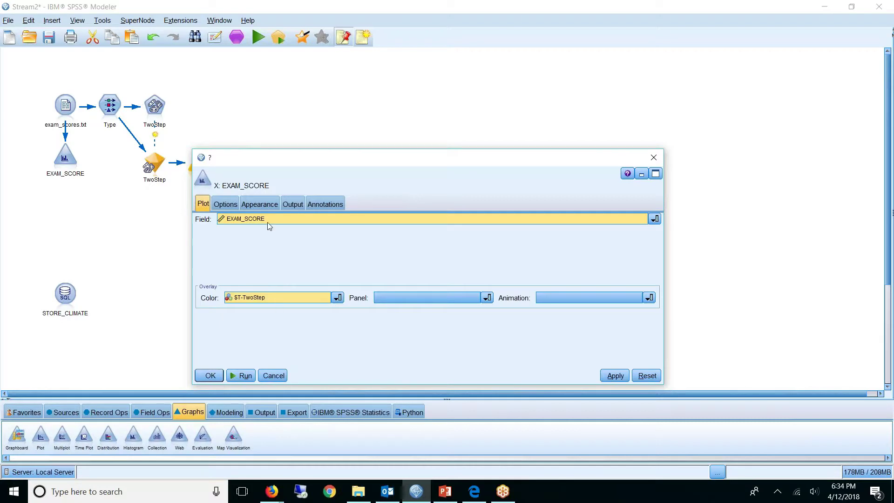
Set the histogram to bin by width, run the chart, and close it.
click(225, 204)
click(246, 258)
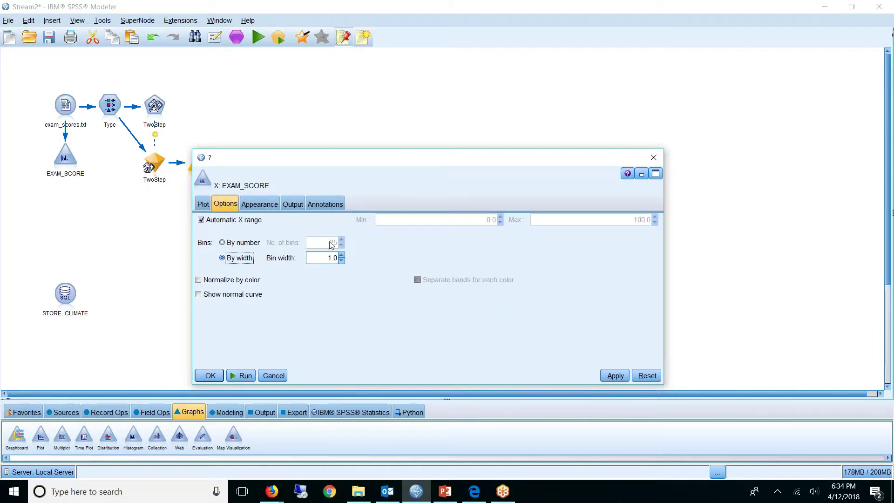
double_click(327, 257)
key(BackSpace)
click(241, 375)
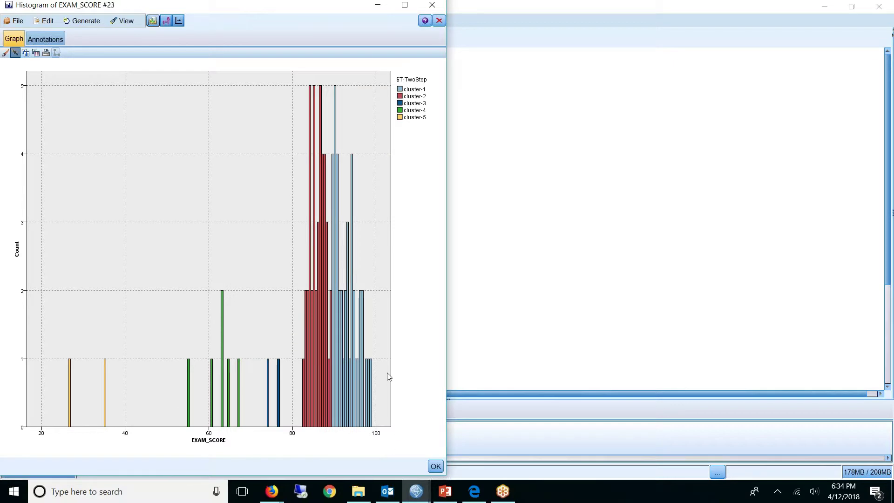
mouse_move(371, 404)
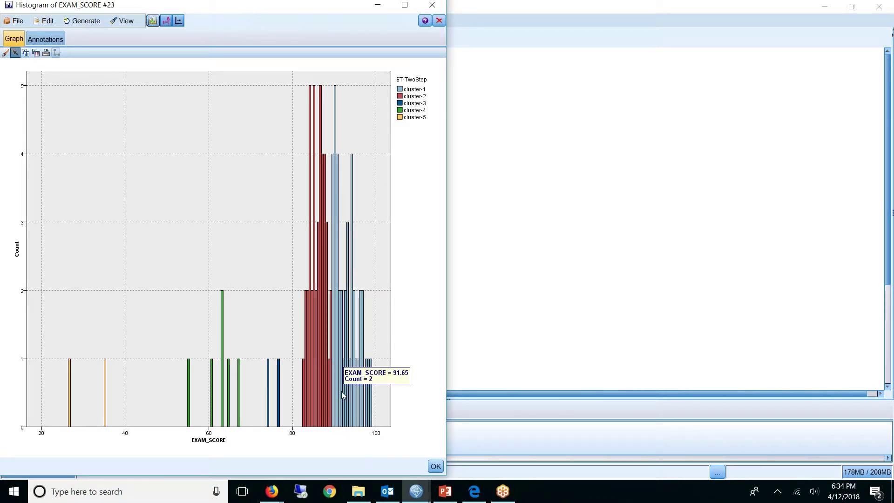
mouse_move(328, 389)
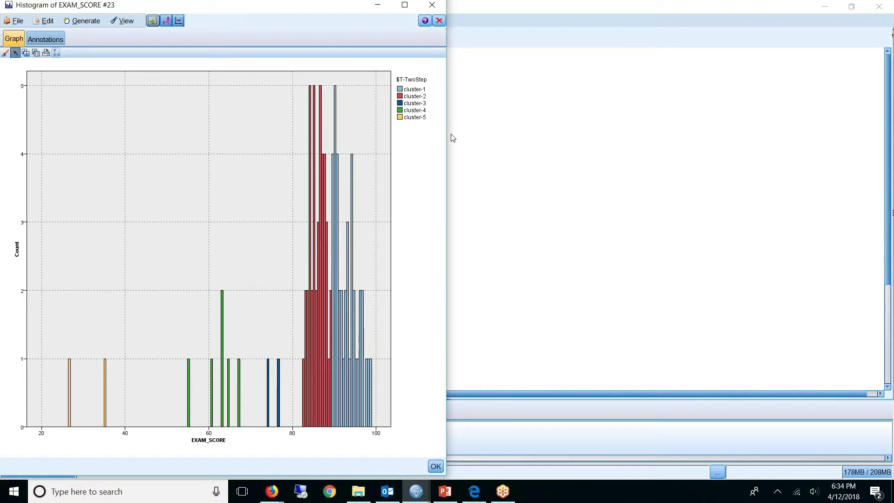
click(440, 23)
Discard the histogram output and move the TwoStep branch further down the canvas.
click(452, 266)
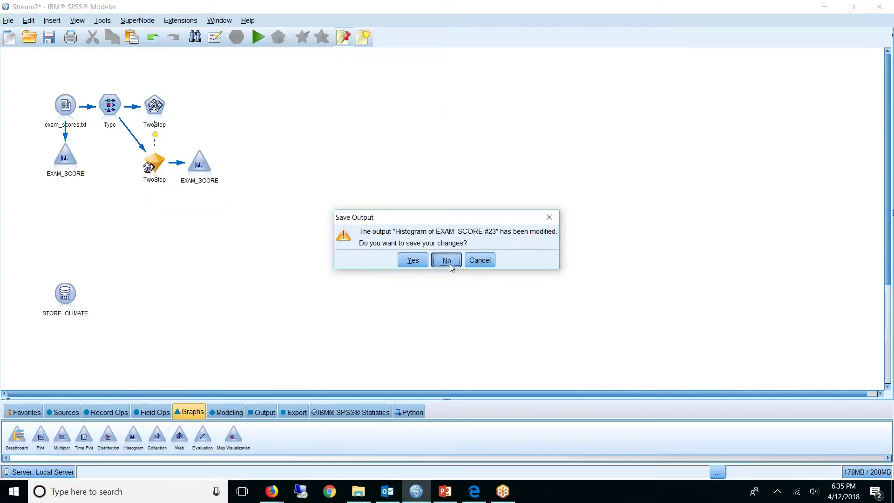
drag(141, 91, 221, 201)
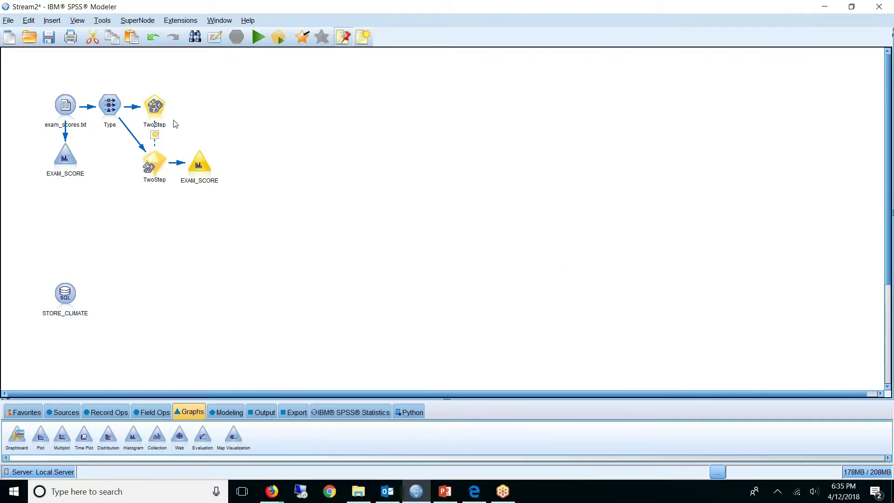
drag(154, 106, 160, 162)
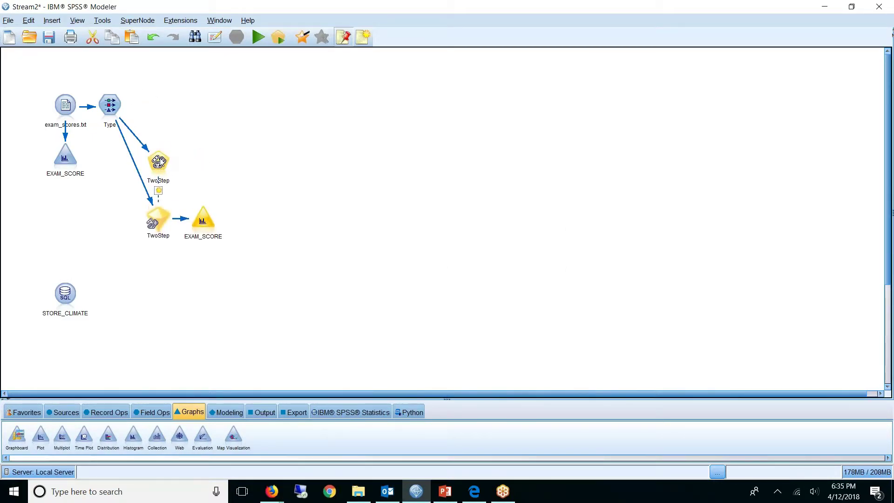
Add a K-Means node after Type, check its 5-cluster setting, and build the model.
click(120, 104)
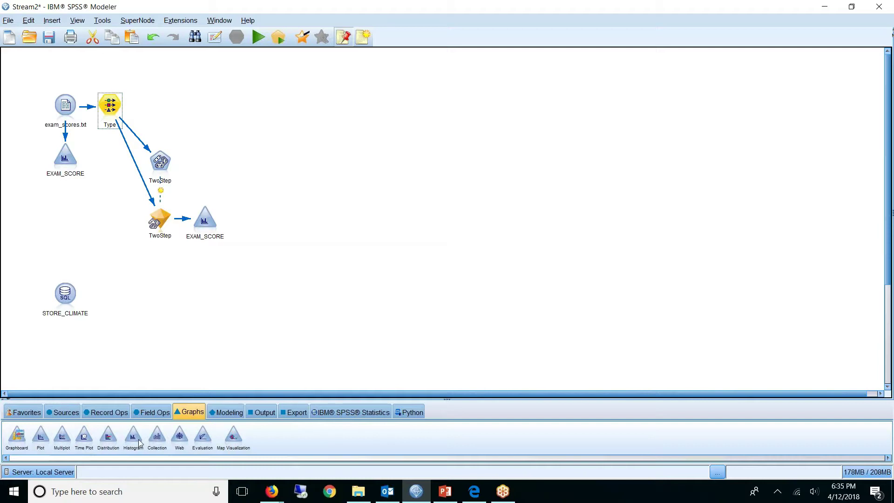
click(235, 412)
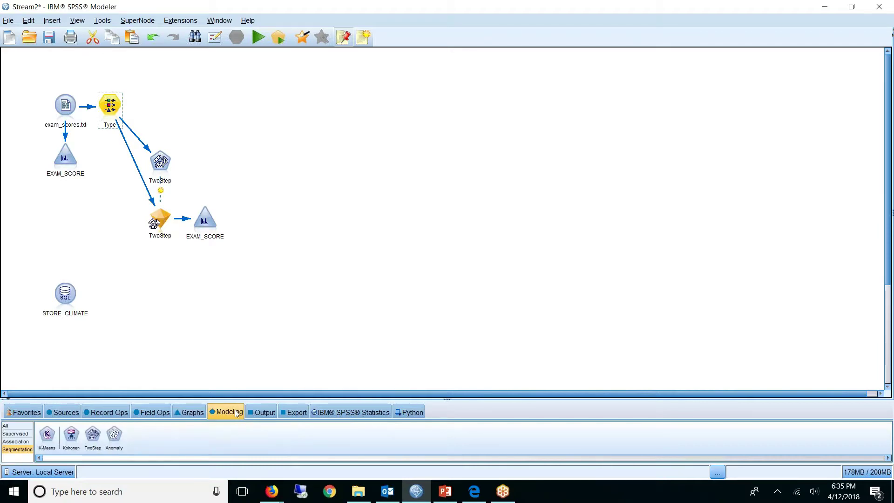
double_click(47, 434)
drag(163, 107, 308, 107)
double_click(307, 107)
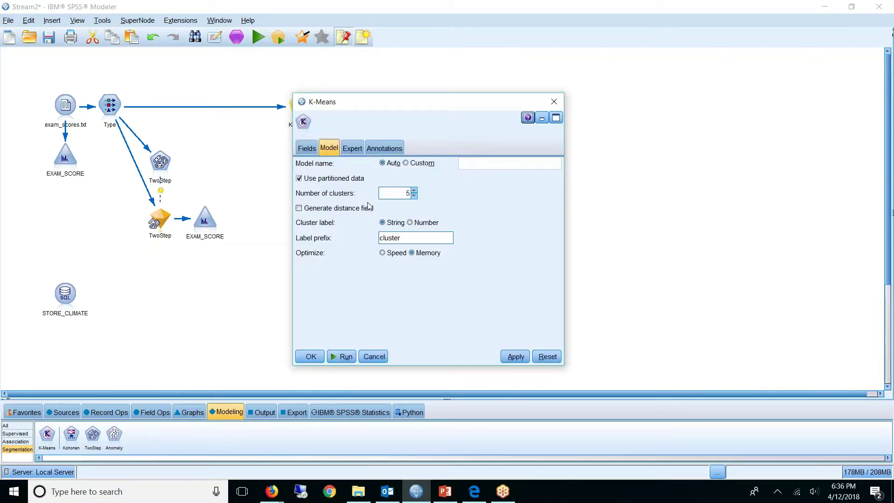
click(406, 193)
click(307, 148)
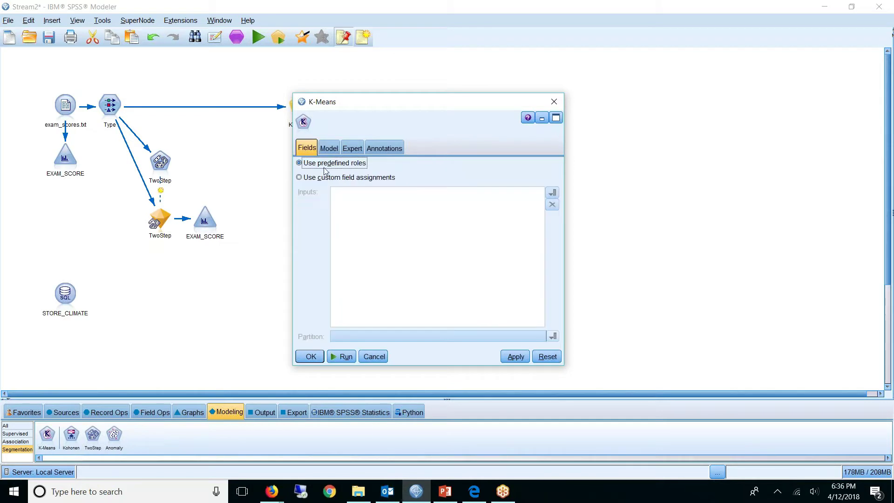
click(340, 357)
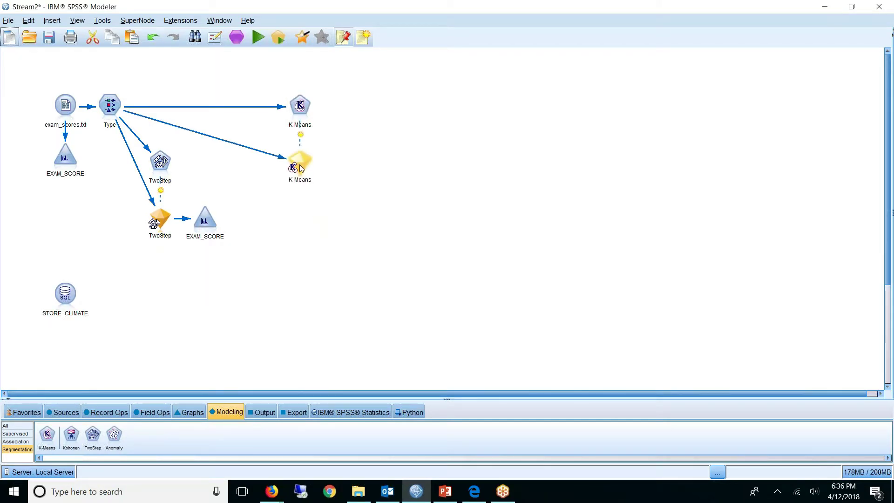
Copy the EXAM_SCORE histogram after the K-Means nugget, colour it by $KM-K-Means, and run it.
click(213, 222)
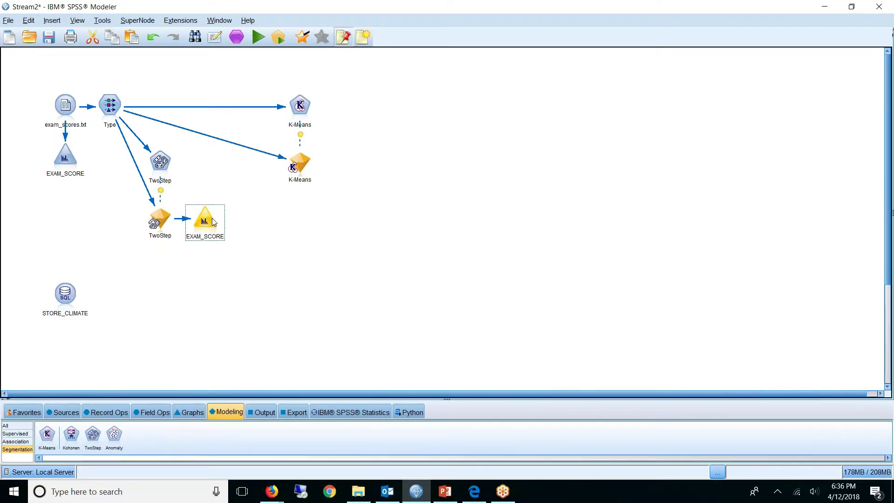
key(ctrl+c)
key(ctrl+v)
drag(208, 242, 345, 168)
click(310, 166)
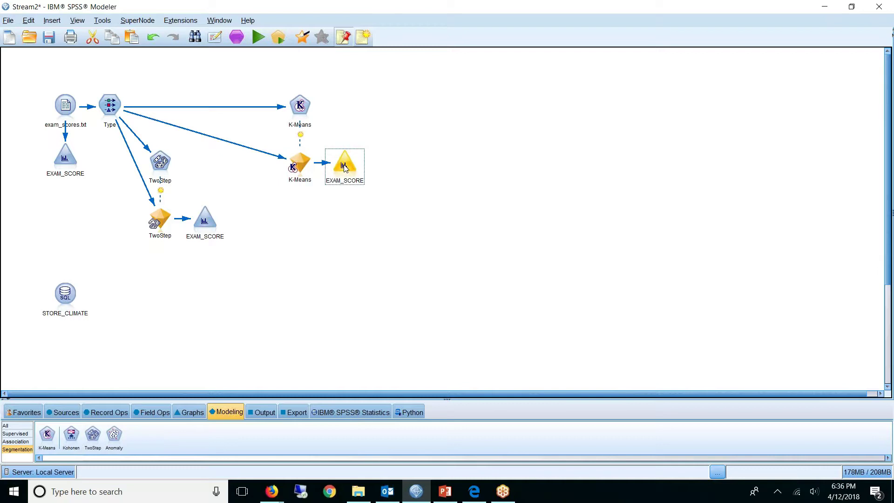
double_click(345, 168)
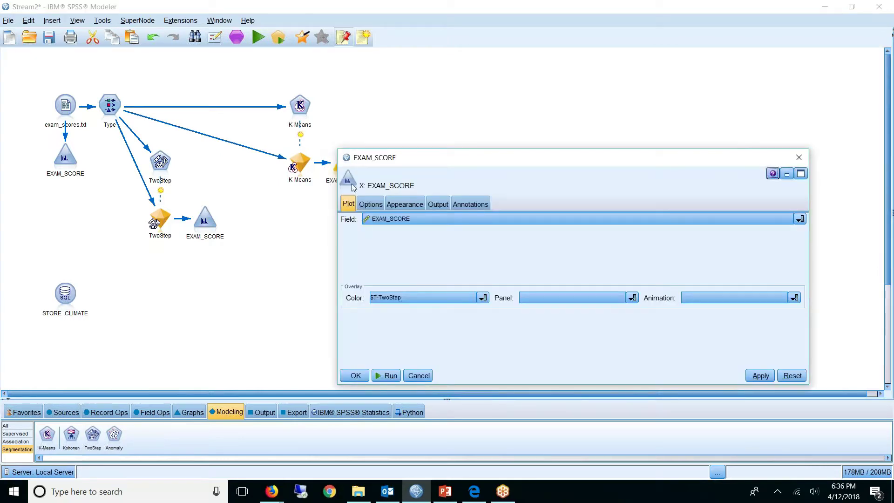
click(400, 298)
click(405, 331)
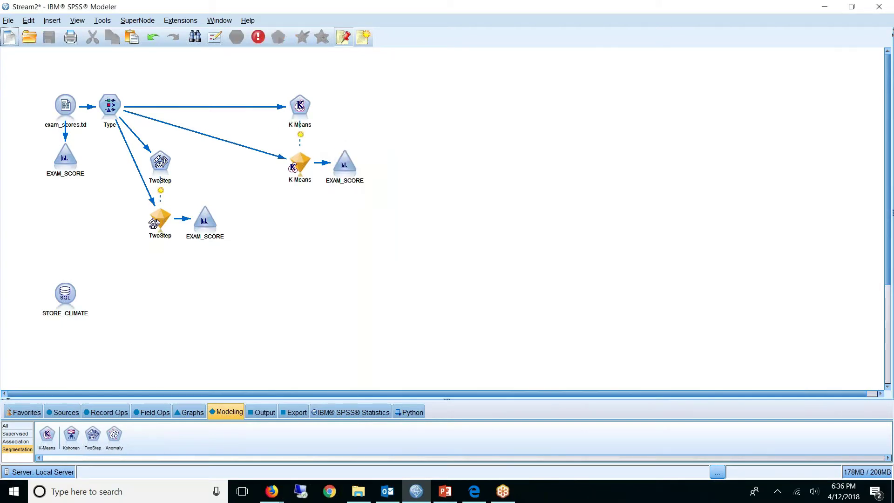
click(389, 377)
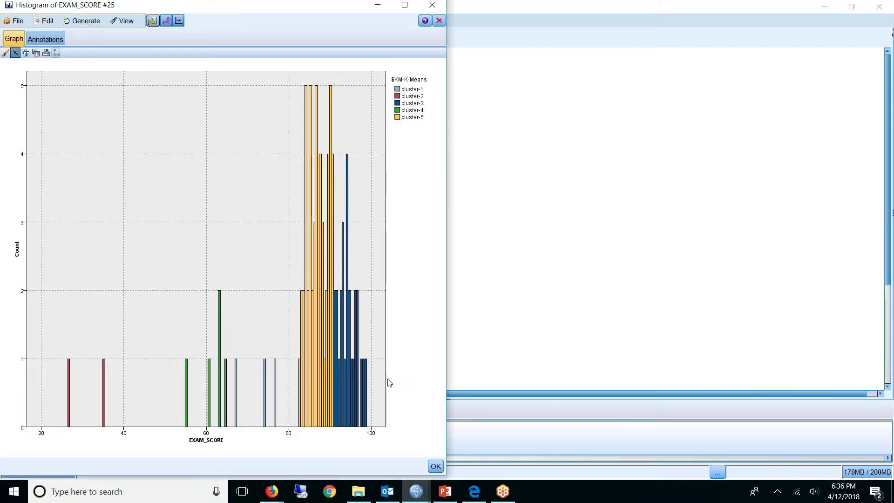
Place the K-Means chart on the right, rerun the TwoStep histogram beside it, compare, then close it.
drag(315, 6, 891, 66)
click(186, 163)
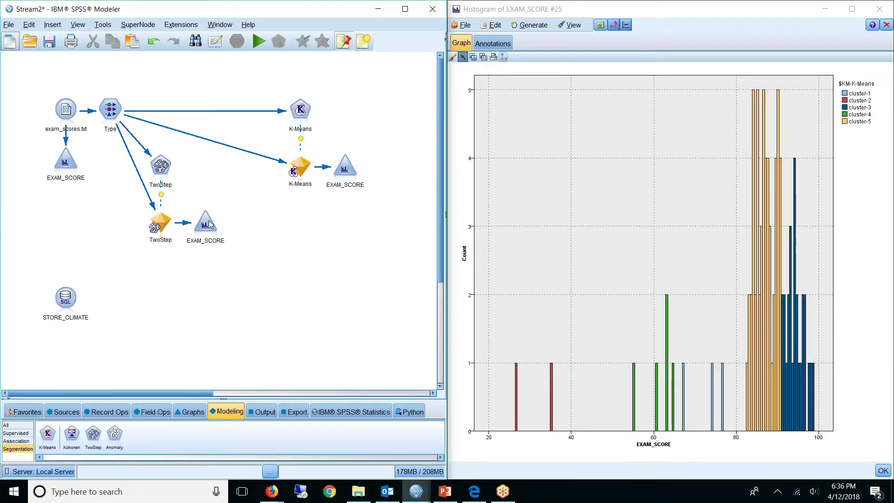
right_click(210, 224)
click(251, 431)
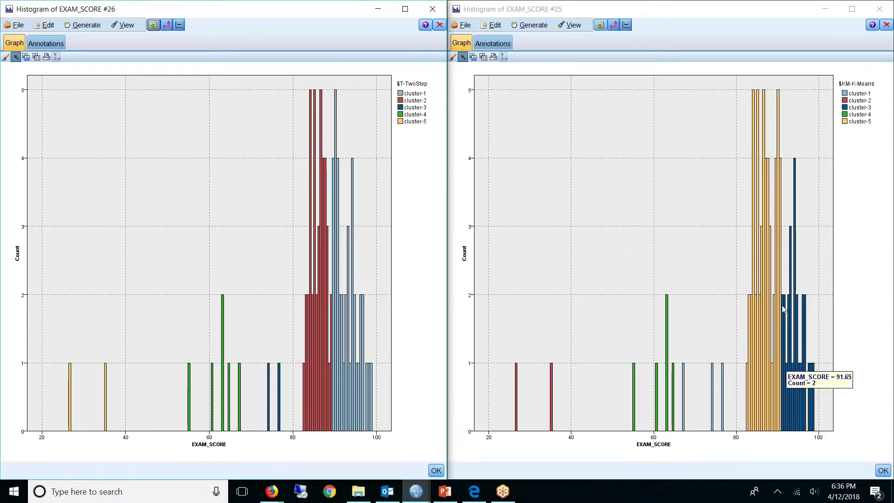
mouse_move(749, 317)
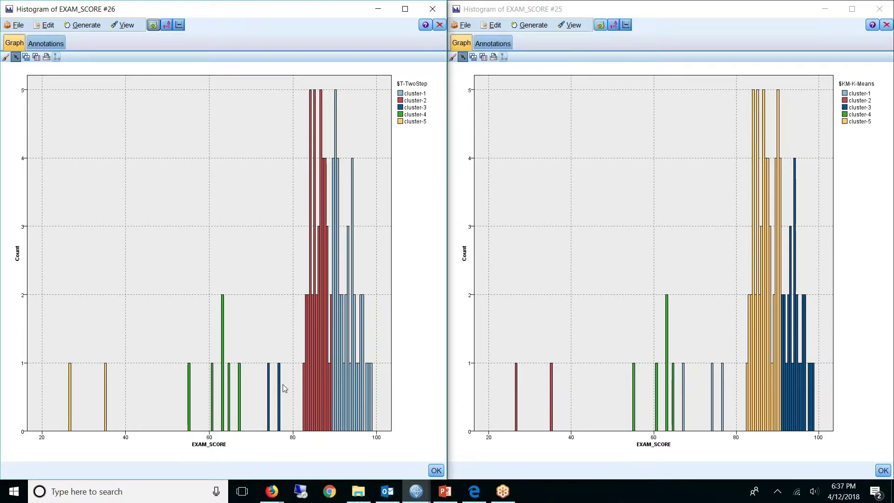
mouse_move(241, 371)
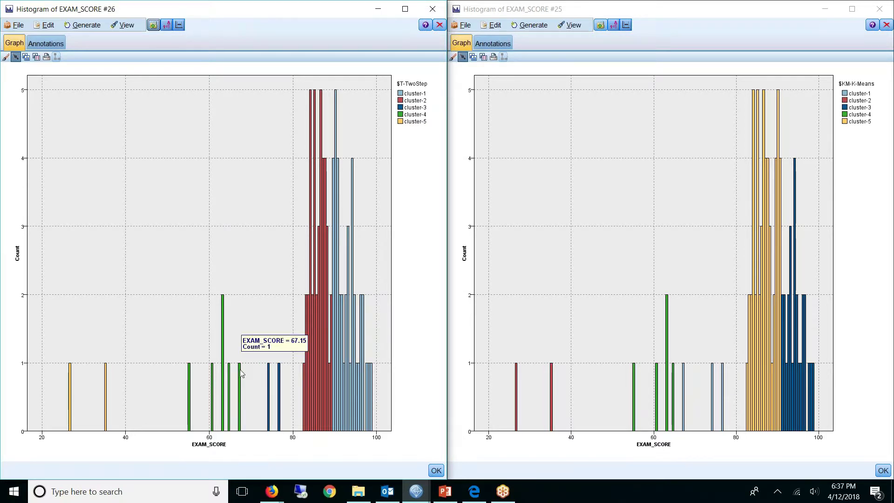
mouse_move(659, 386)
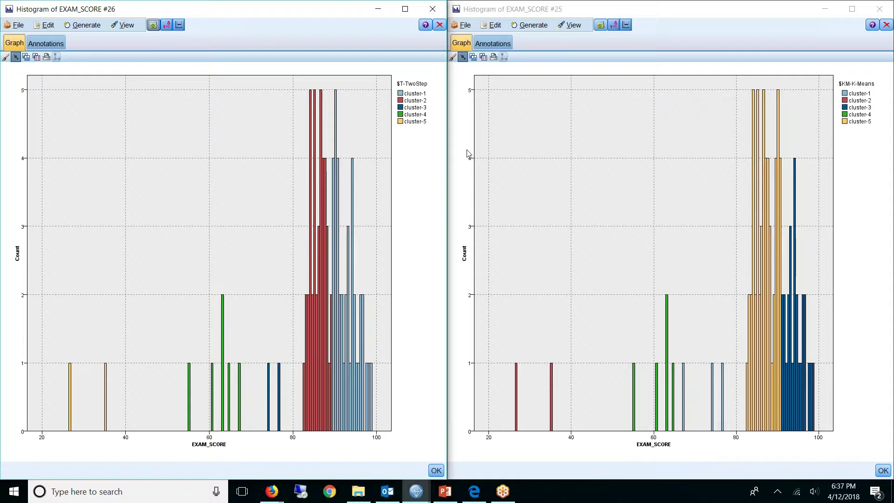
click(432, 9)
Open the STORE_CLIMATE source's field types, showing LAT and LON as continuous inputs.
scroll(629, 200, down, 5)
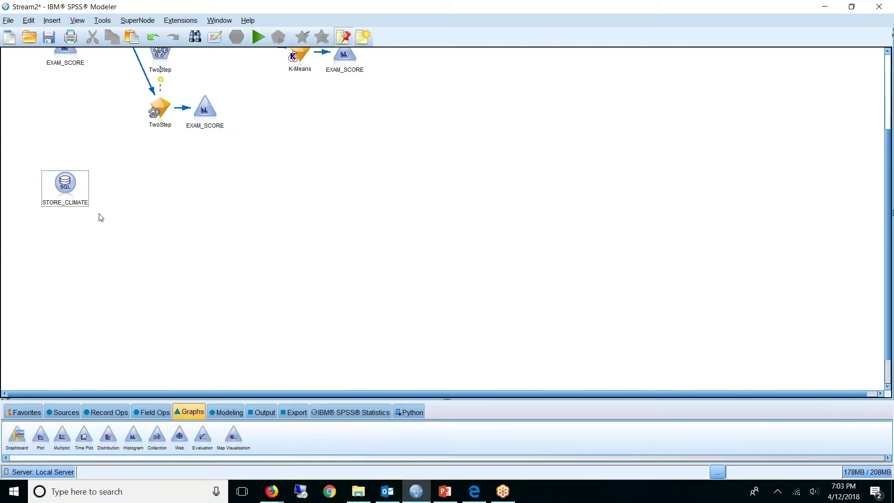
double_click(66, 184)
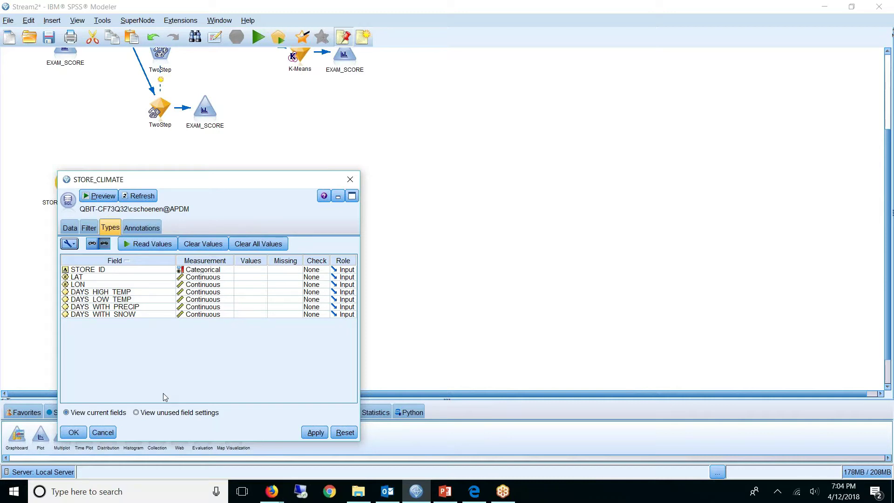
Close the source settings and add a Type node after STORE_CLIMATE.
click(351, 181)
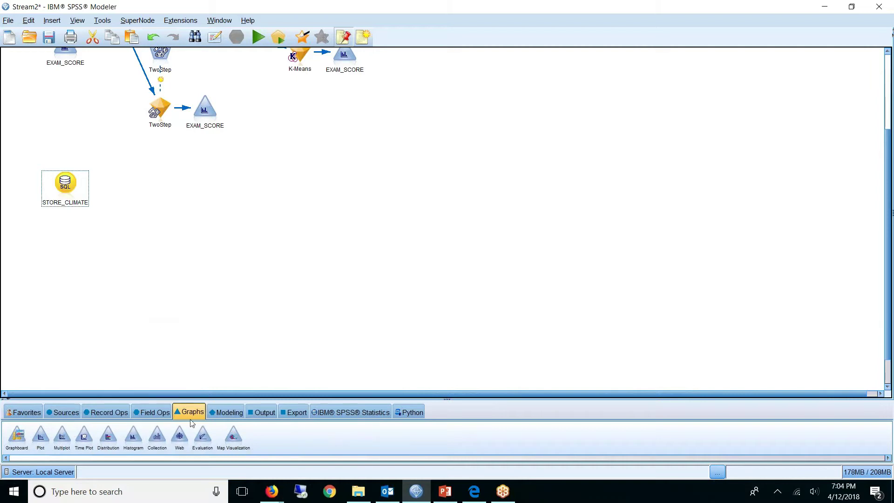
click(152, 412)
click(51, 436)
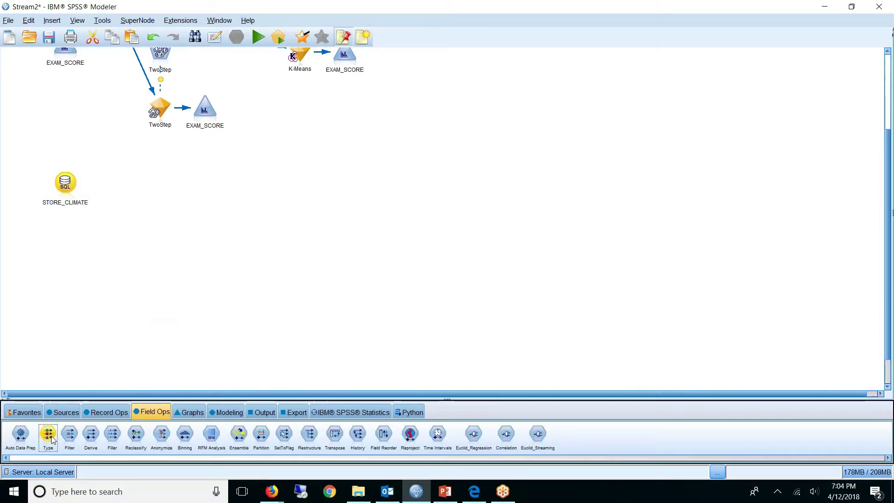
double_click(51, 438)
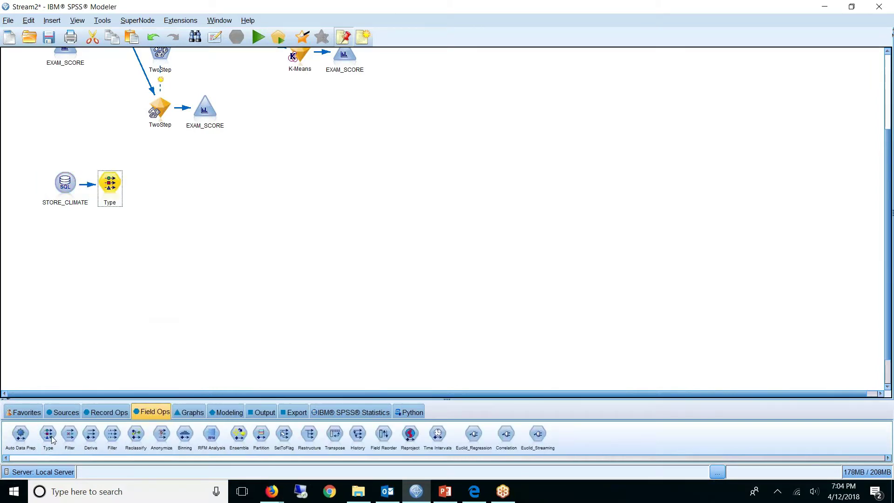
double_click(110, 186)
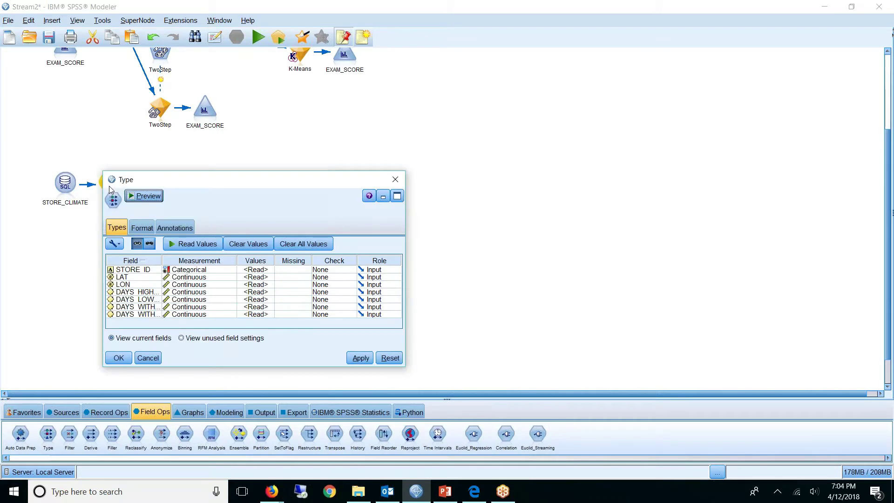
Read the field values and set the LAT and LON roles to None.
click(209, 249)
click(379, 277)
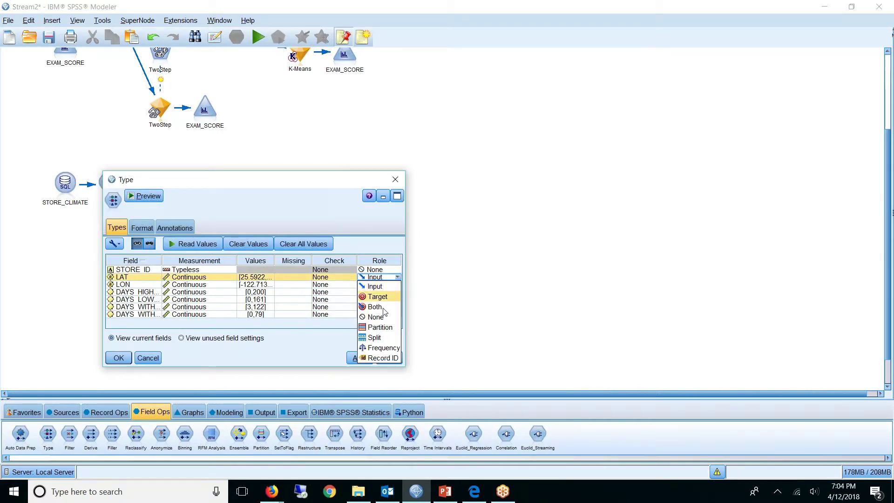
click(376, 316)
click(379, 284)
click(381, 324)
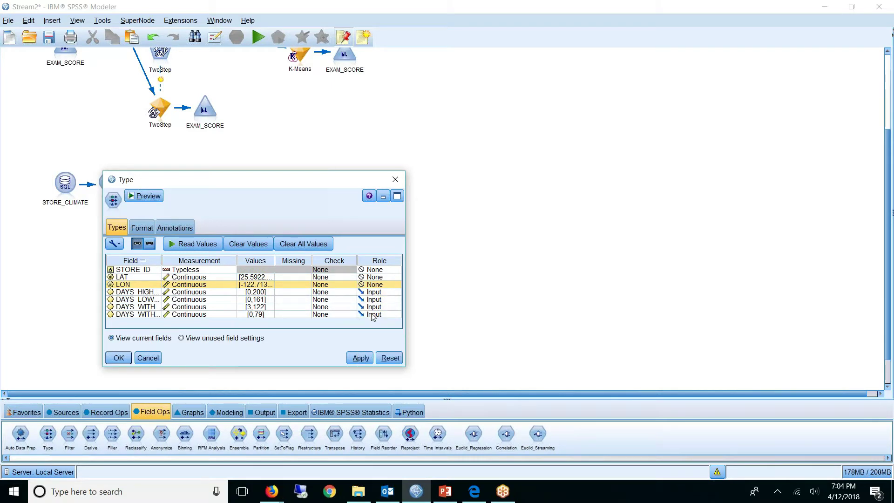
click(119, 357)
click(116, 194)
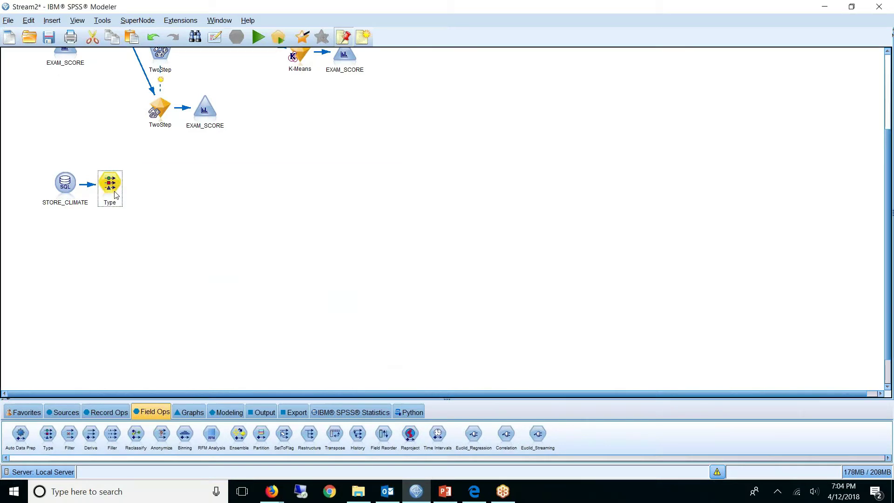
Add a TwoStep node after Type and run it, producing 3 clusters from 4 inputs.
click(224, 412)
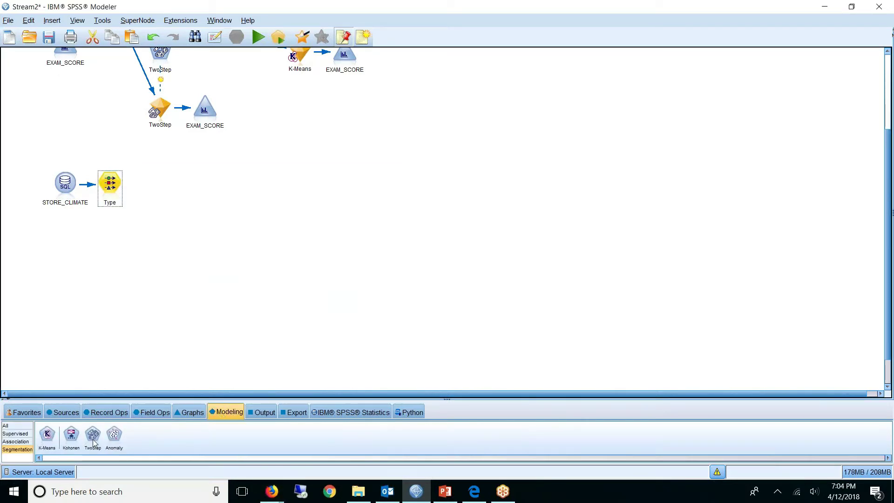
double_click(93, 439)
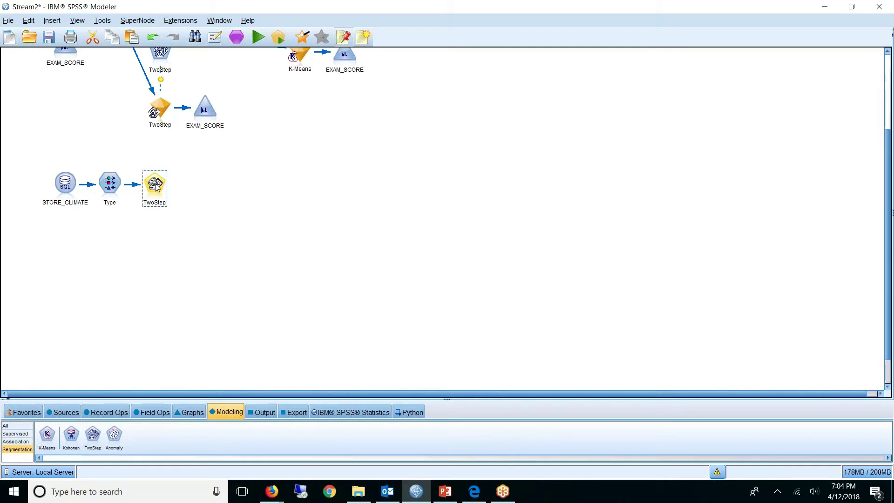
right_click(155, 157)
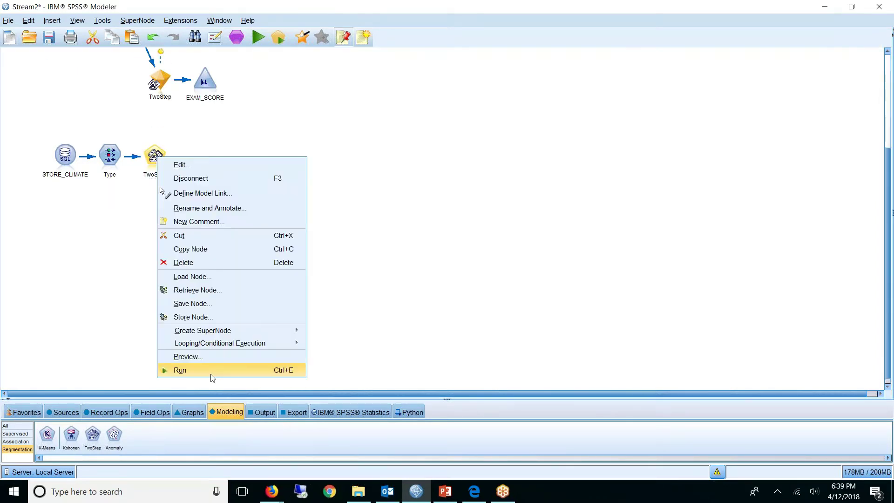
click(210, 369)
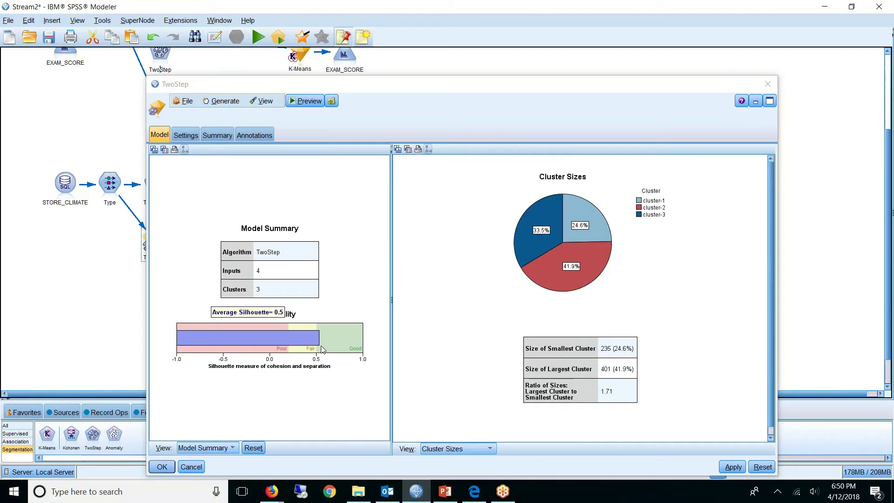
click(198, 465)
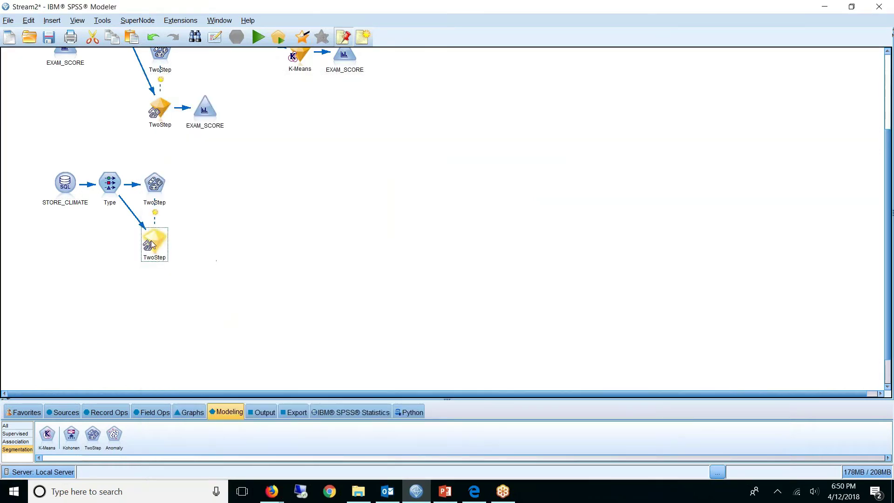
Add a Plot after the model nugget with X LON, Y LAT, colour $T-TwoStep, and run it.
click(189, 411)
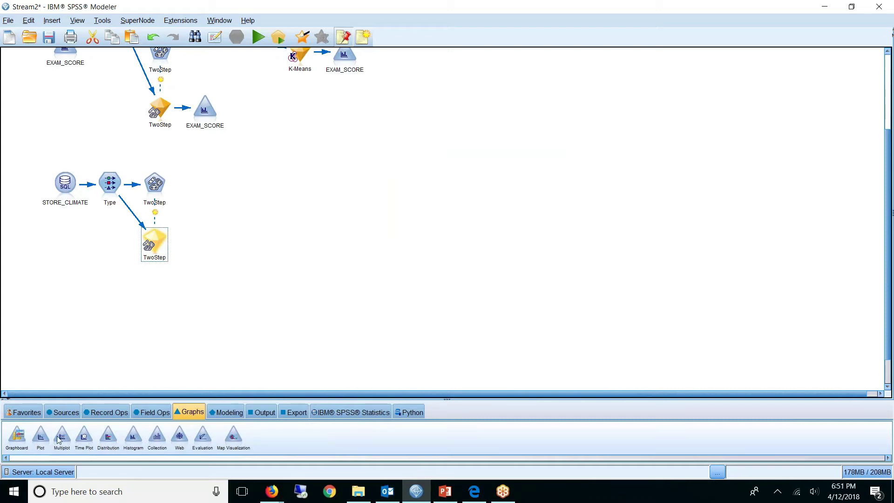
double_click(43, 437)
double_click(206, 242)
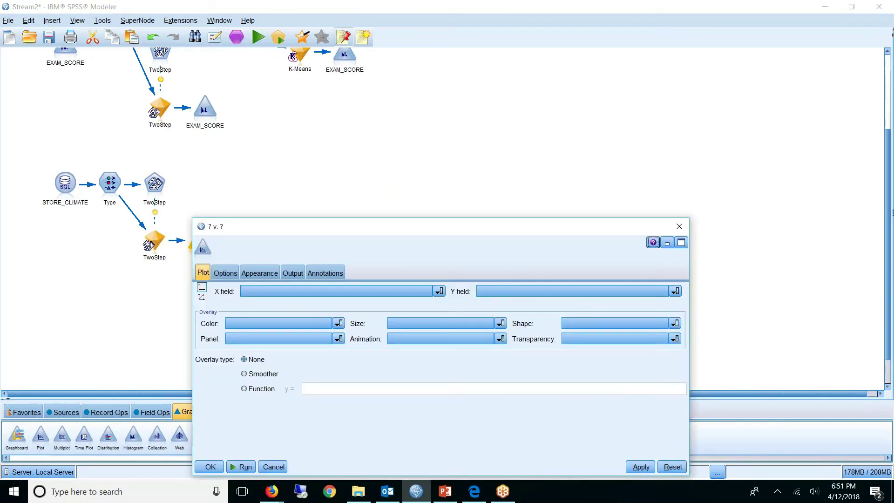
click(268, 293)
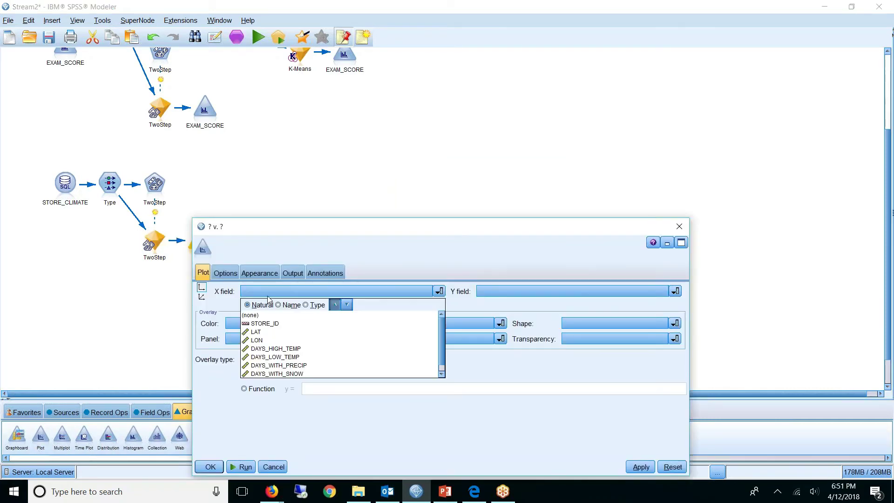
click(263, 340)
click(512, 291)
click(509, 333)
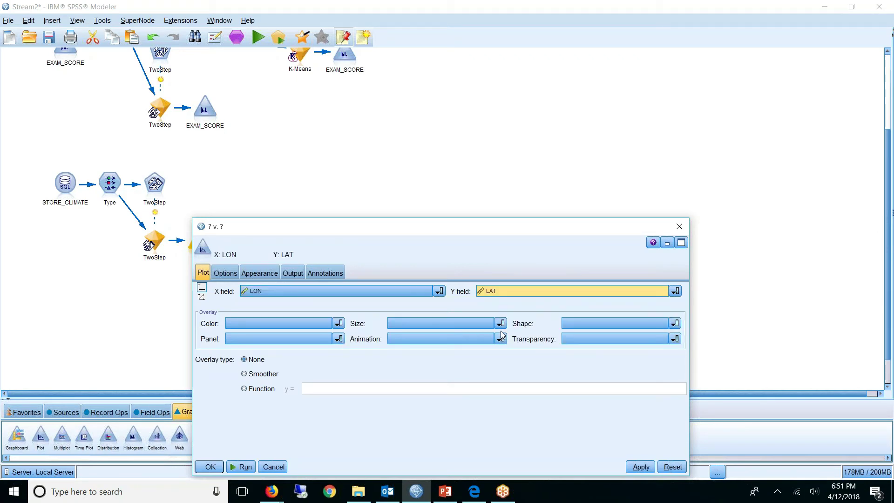
click(299, 328)
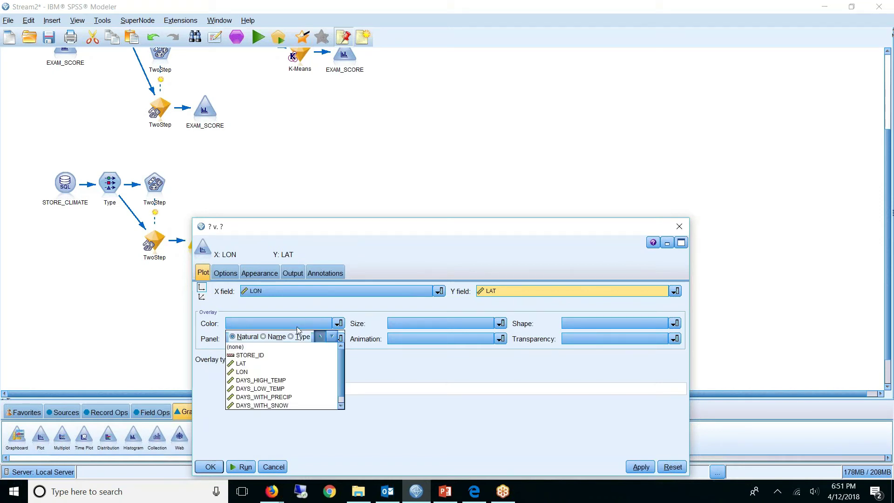
click(265, 412)
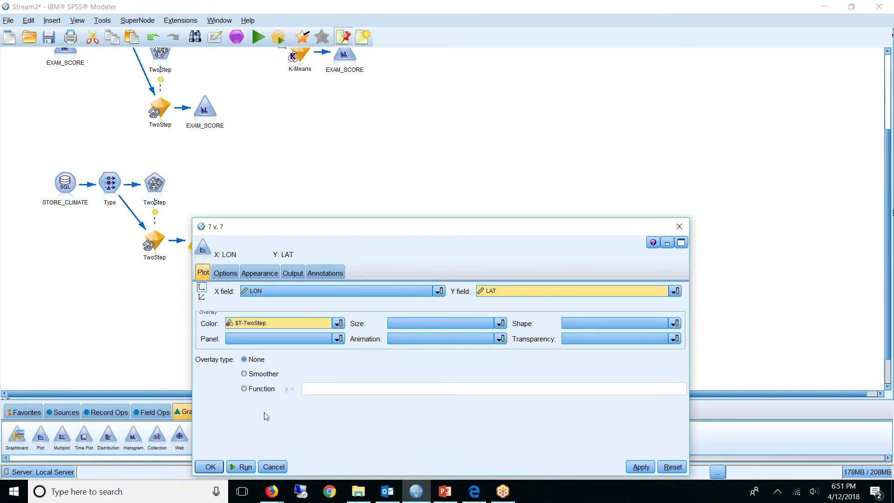
click(250, 467)
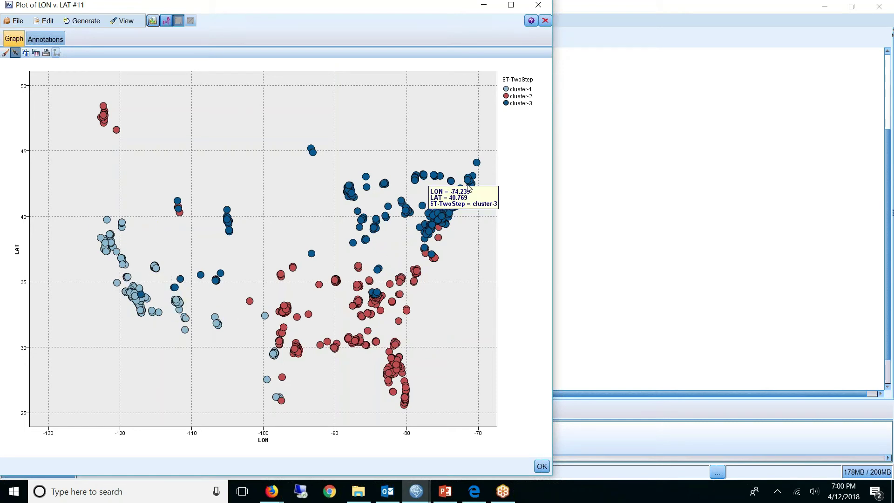
Discard the plot output and switch the TwoStep node to a specified number of clusters.
click(545, 24)
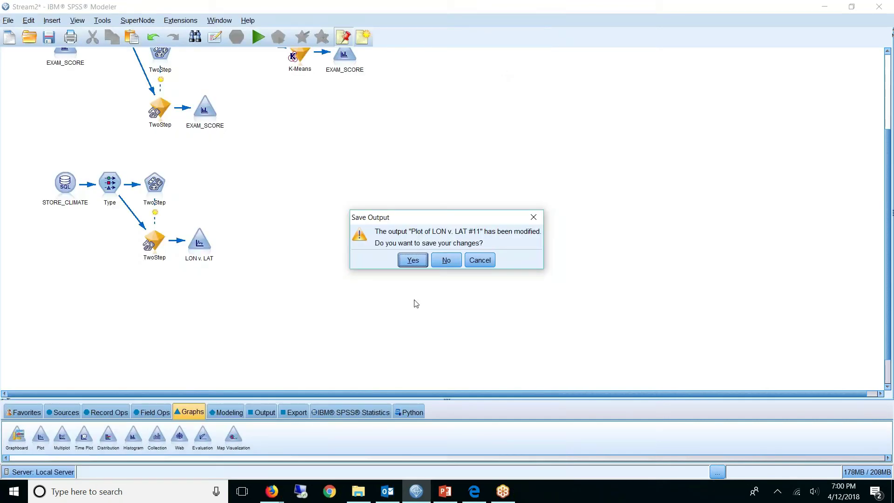
click(447, 259)
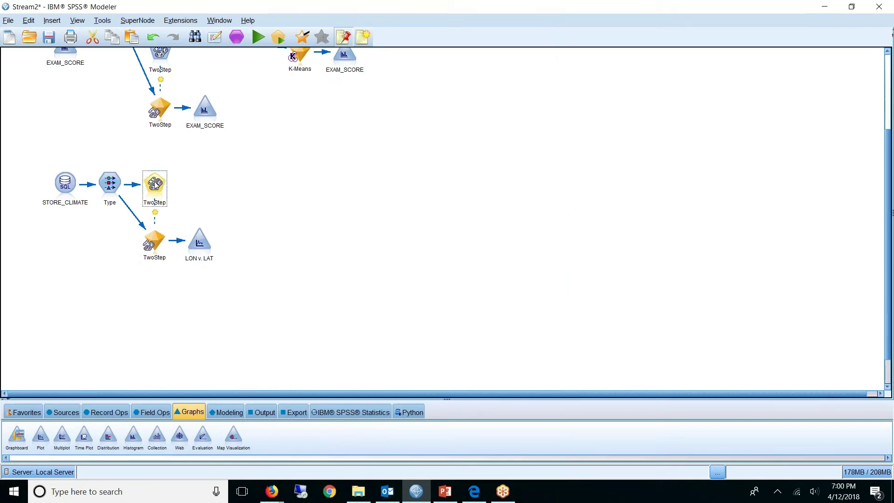
double_click(155, 184)
click(154, 348)
Set 30 clusters, rebuild the model, and review cluster sizes from 7 to 74 records.
double_click(211, 360)
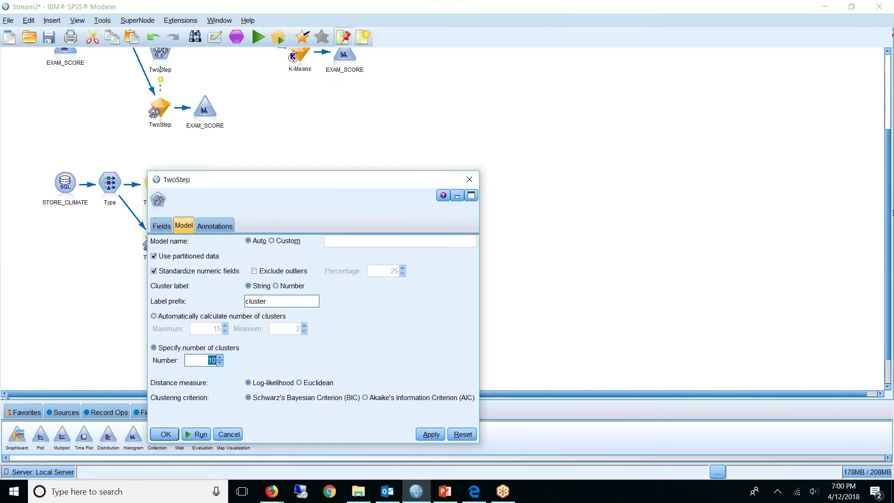
text(2)
text(30)
click(207, 434)
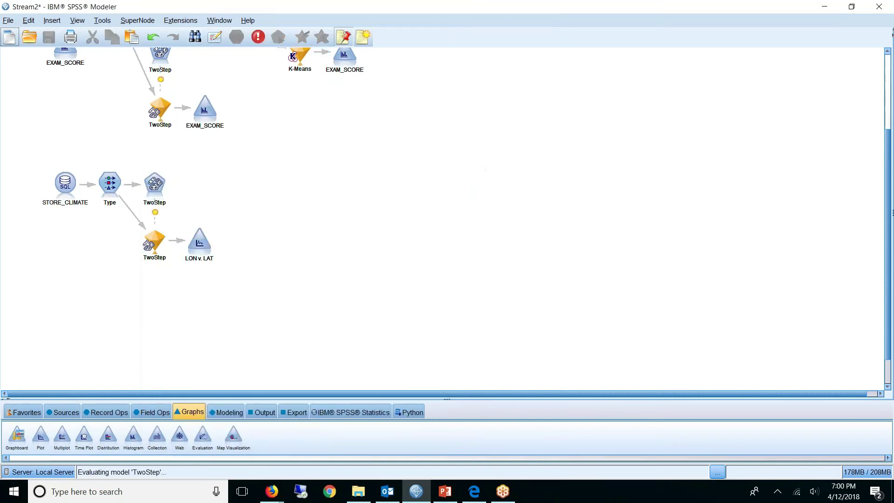
double_click(154, 240)
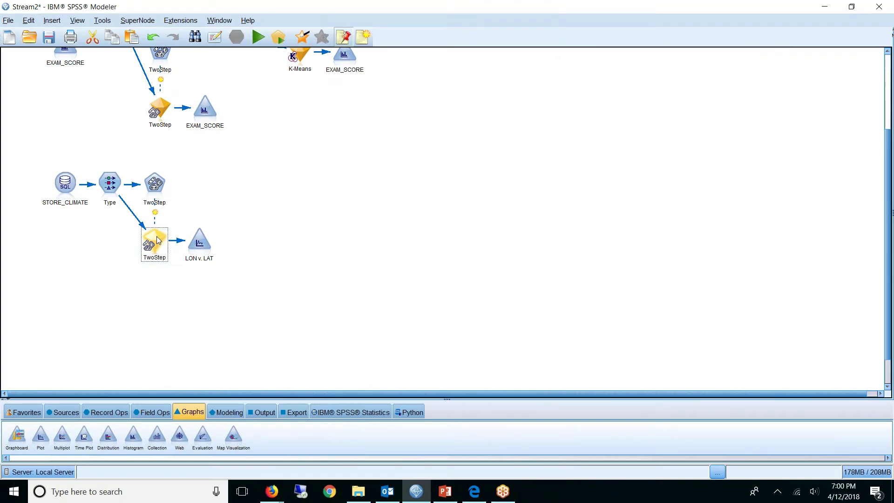
scroll(524, 238, down, 3)
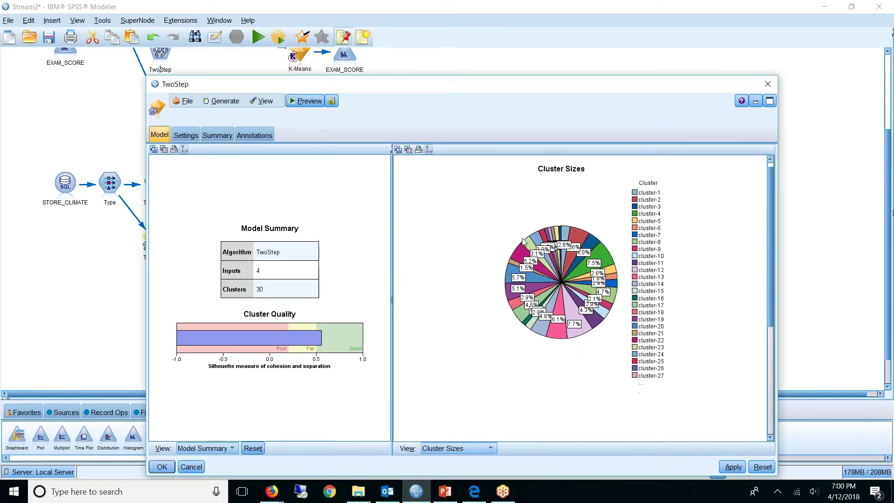
drag(770, 241, 766, 301)
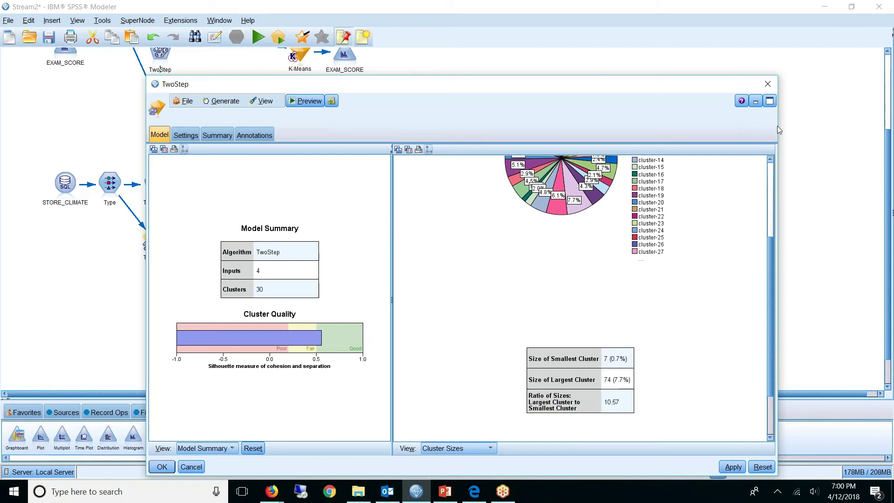
Change the TwoStep cluster count to 7, rebuild, and view sizes from 38 to 233 records.
click(767, 85)
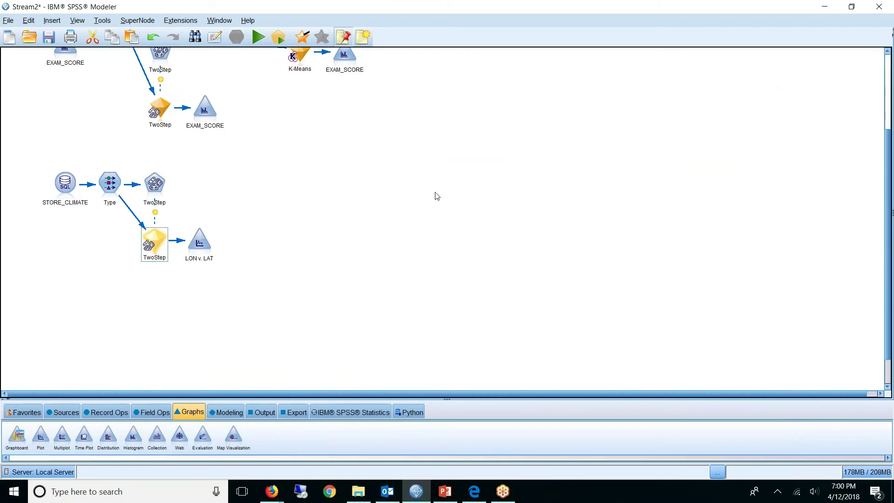
click(155, 186)
double_click(156, 185)
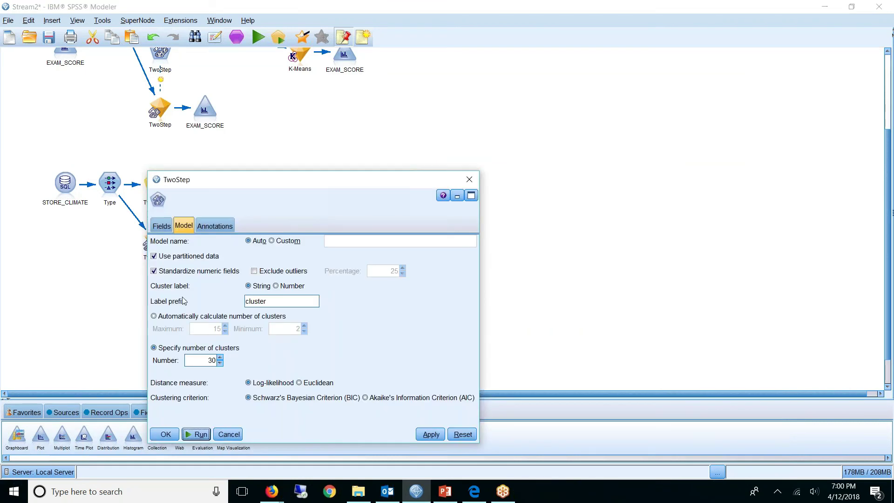
double_click(212, 360)
text(7)
click(195, 434)
double_click(156, 241)
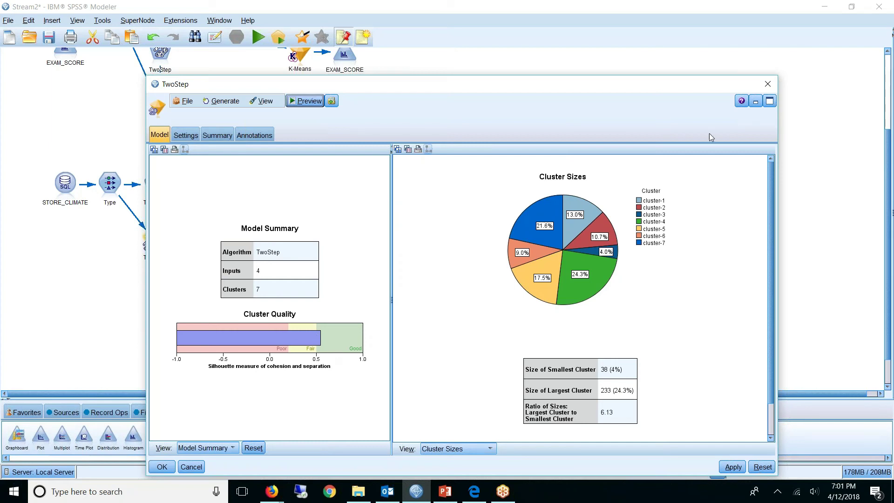
Close the model results and rerun the LON v. LAT plot node to map seven clusters.
click(767, 85)
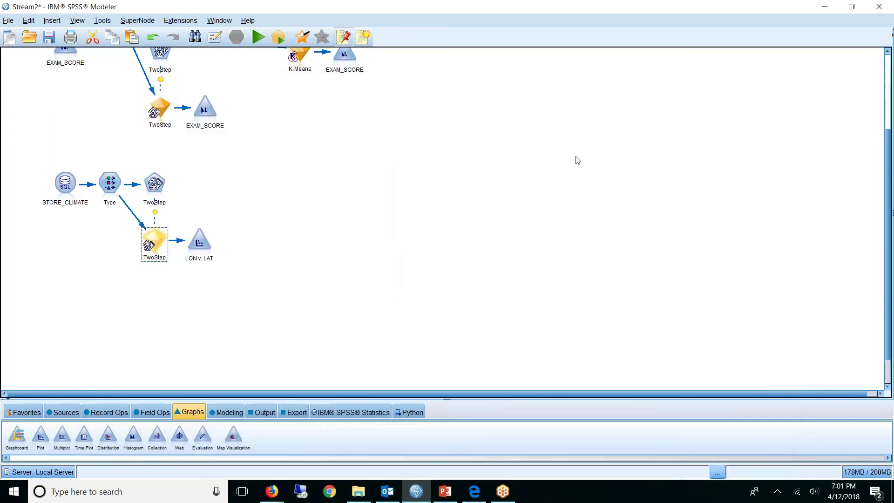
click(204, 242)
right_click(206, 242)
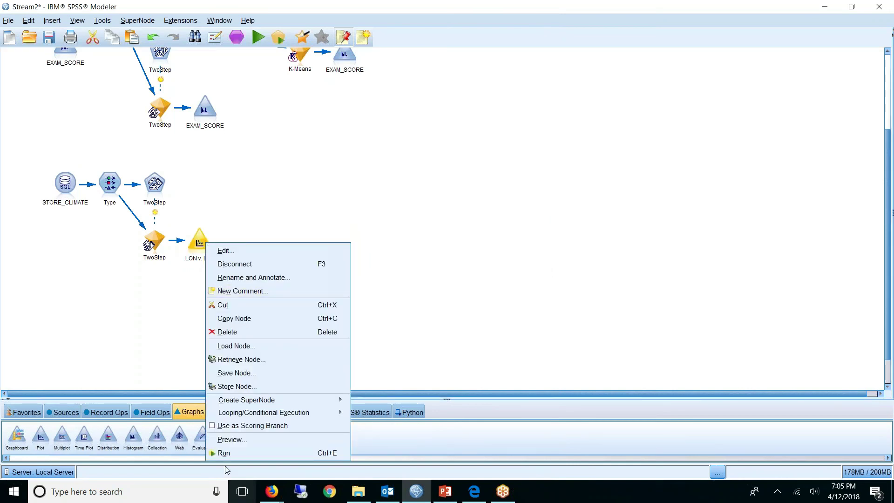
click(223, 456)
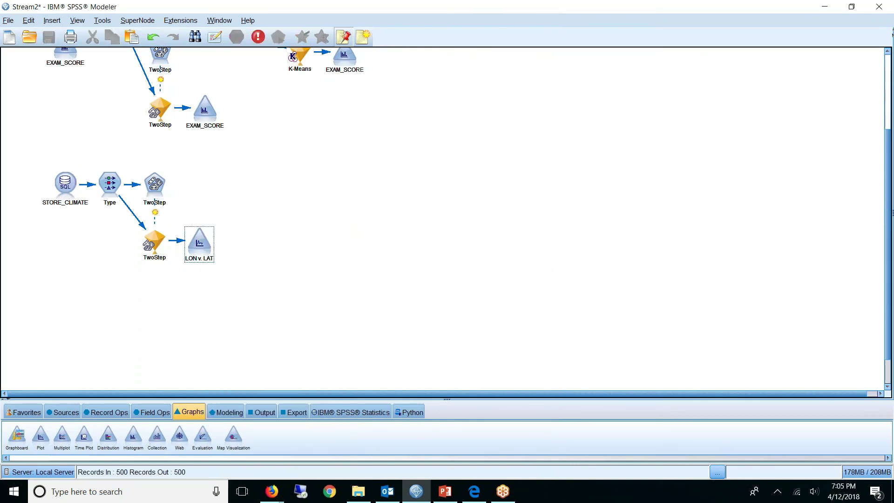